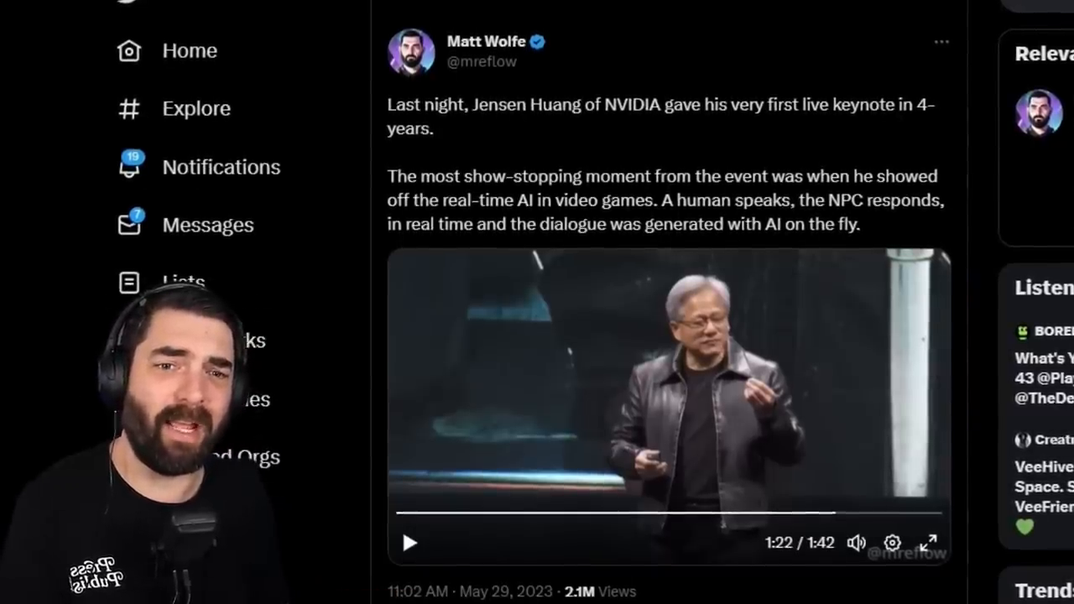
pyautogui.scroll(-4, 402, 526)
pyautogui.scroll(-1, 402, 336)
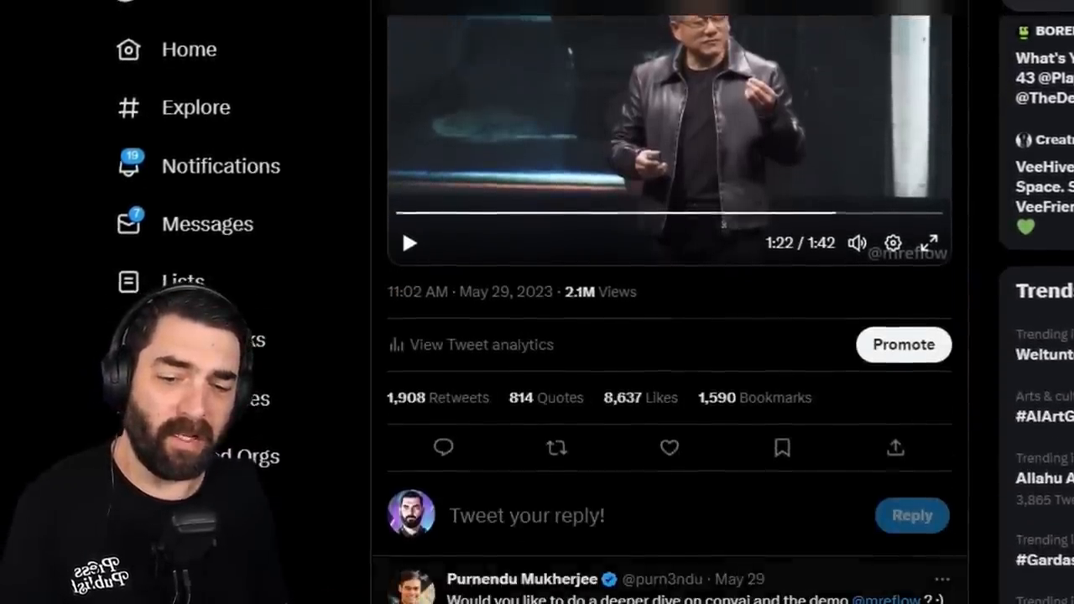
pyautogui.scroll(-4, 402, 336)
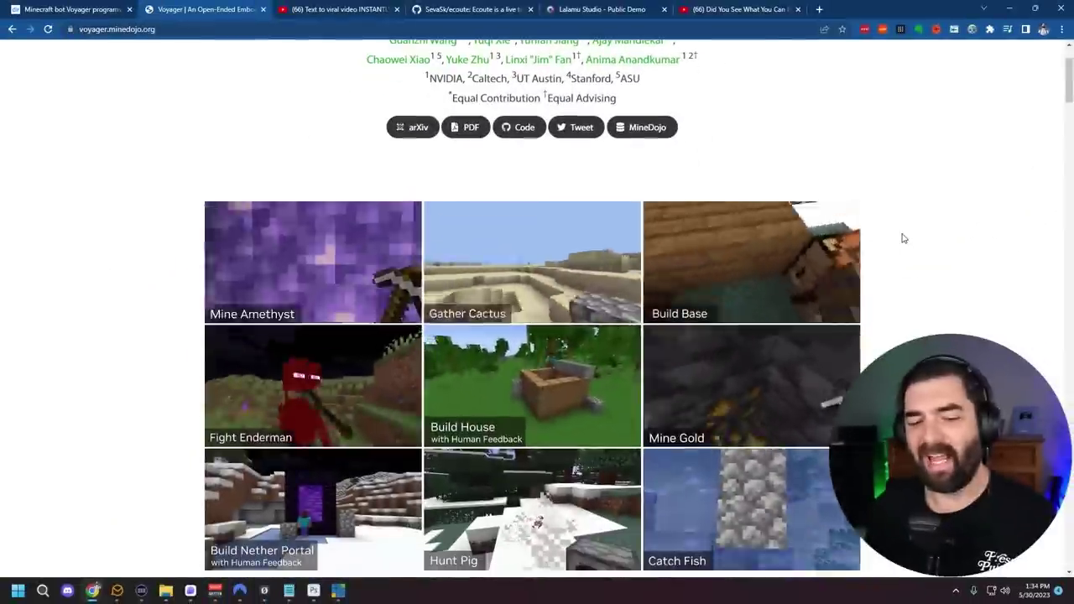
pyautogui.scroll(-3, 904, 238)
pyautogui.scroll(-2, 904, 238)
pyautogui.scroll(-1, 904, 238)
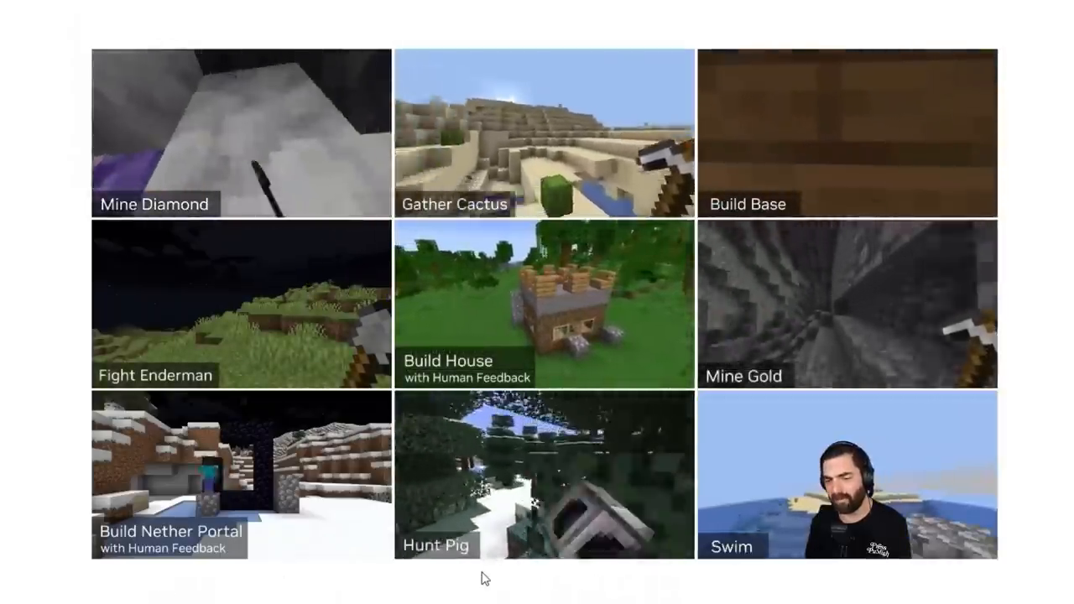
pyautogui.scroll(-1, 864, 579)
pyautogui.scroll(-3, 537, 336)
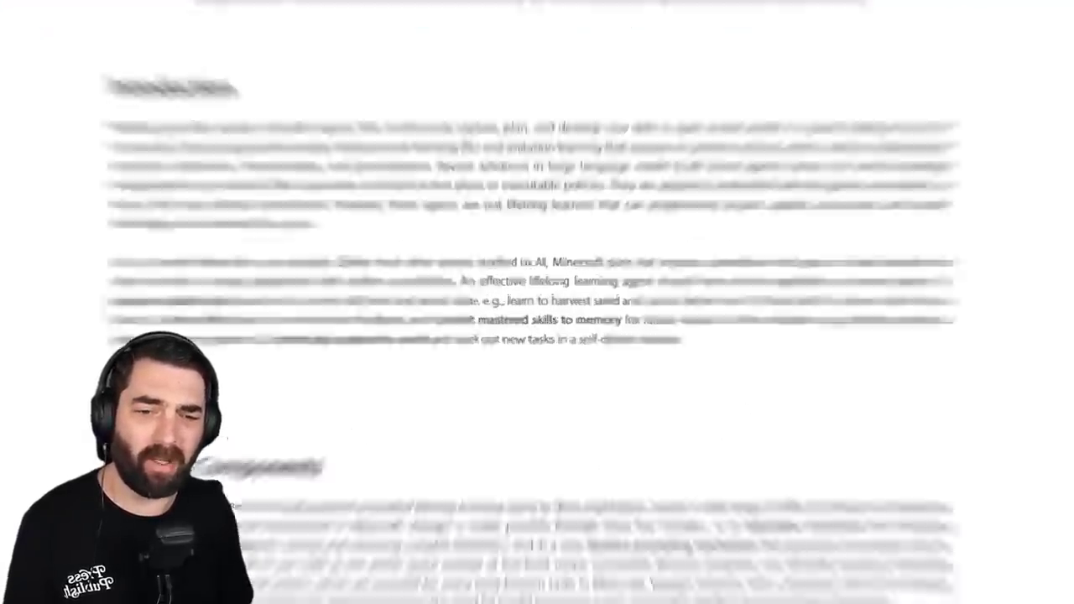
# - Highlight the Introduction sentence about Minecraft having no end goal while reading, then clear it
pyautogui.moveTo(383, 270); pyautogui.dragTo(503, 270)
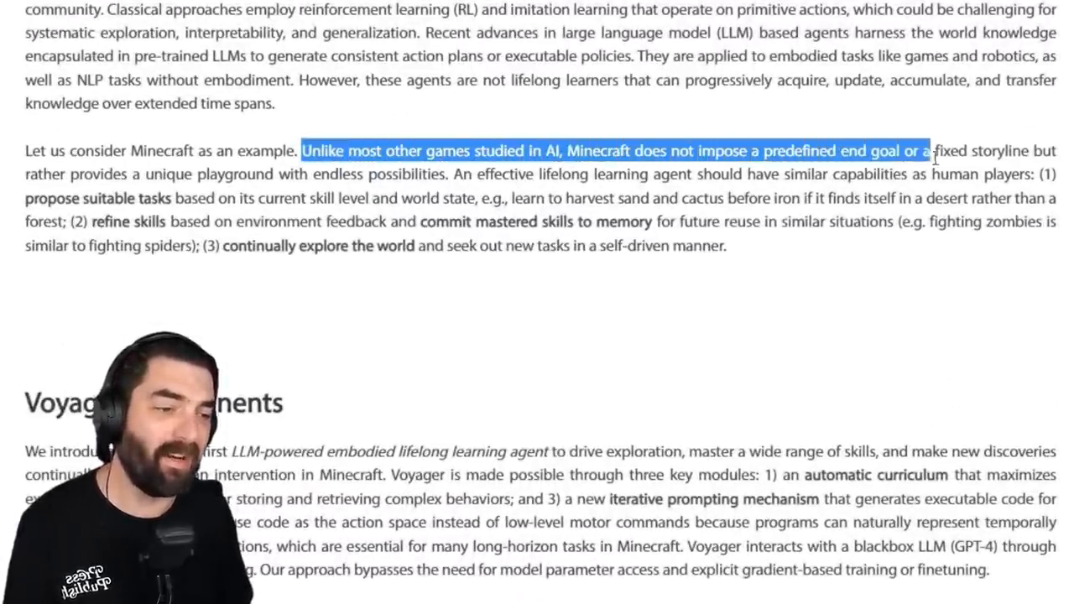
pyautogui.moveTo(932, 154)
pyautogui.mouseDown()
pyautogui.moveTo(1021, 152)
pyautogui.moveTo(74, 174)
pyautogui.mouseUp()
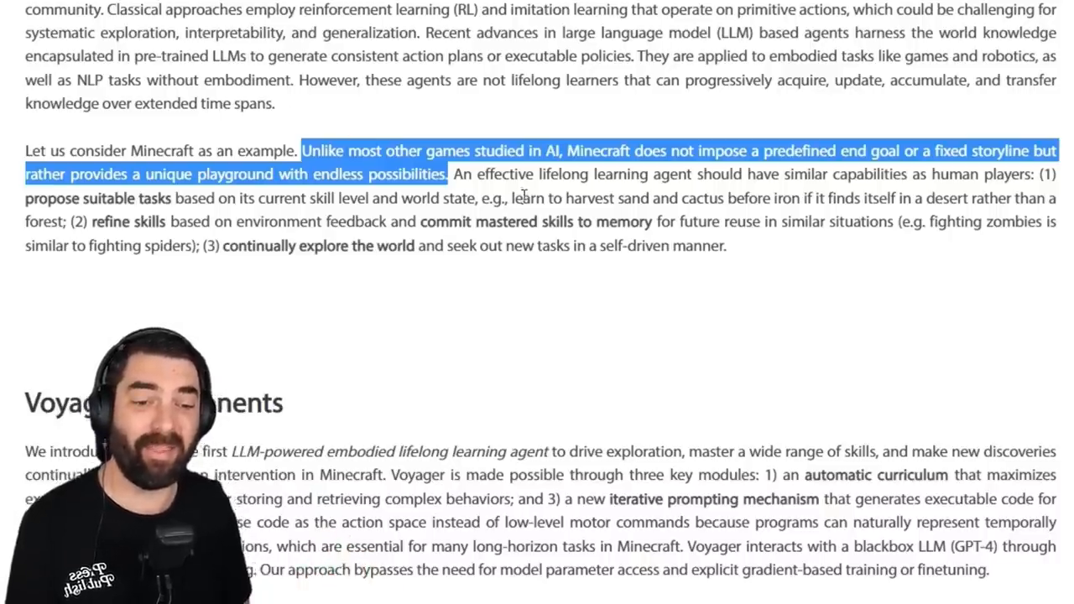
pyautogui.click(503, 181)
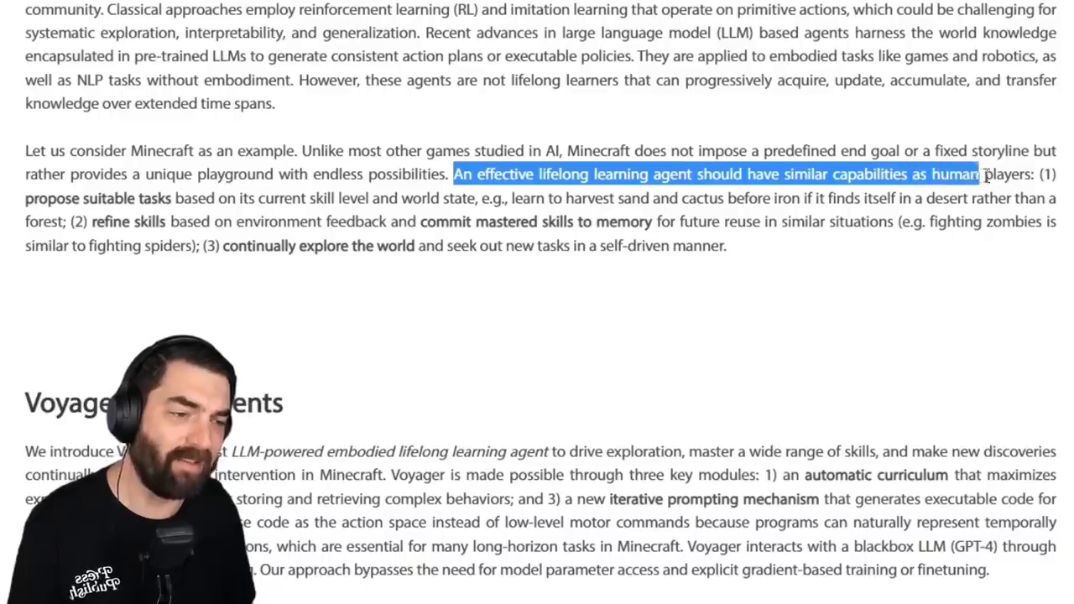
pyautogui.click(28, 199)
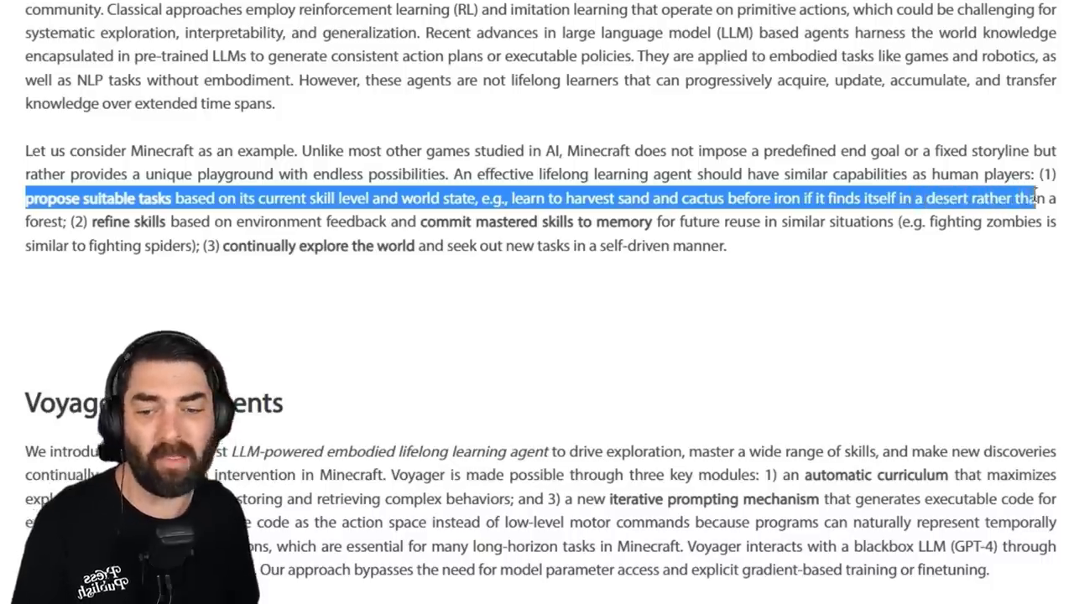
# - Highlight the capability points about proposing suitable tasks and refining skills
pyautogui.moveTo(1038, 198); pyautogui.dragTo(80, 221)
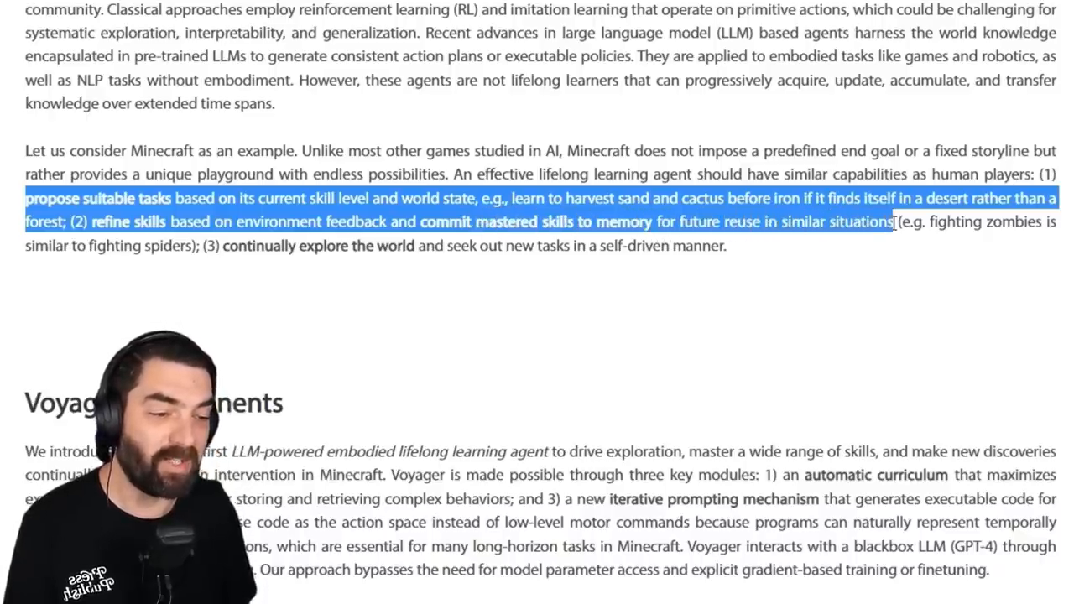
pyautogui.moveTo(963, 219)
pyautogui.mouseDown()
pyautogui.moveTo(1065, 242)
pyautogui.moveTo(1058, 222)
pyautogui.mouseUp()
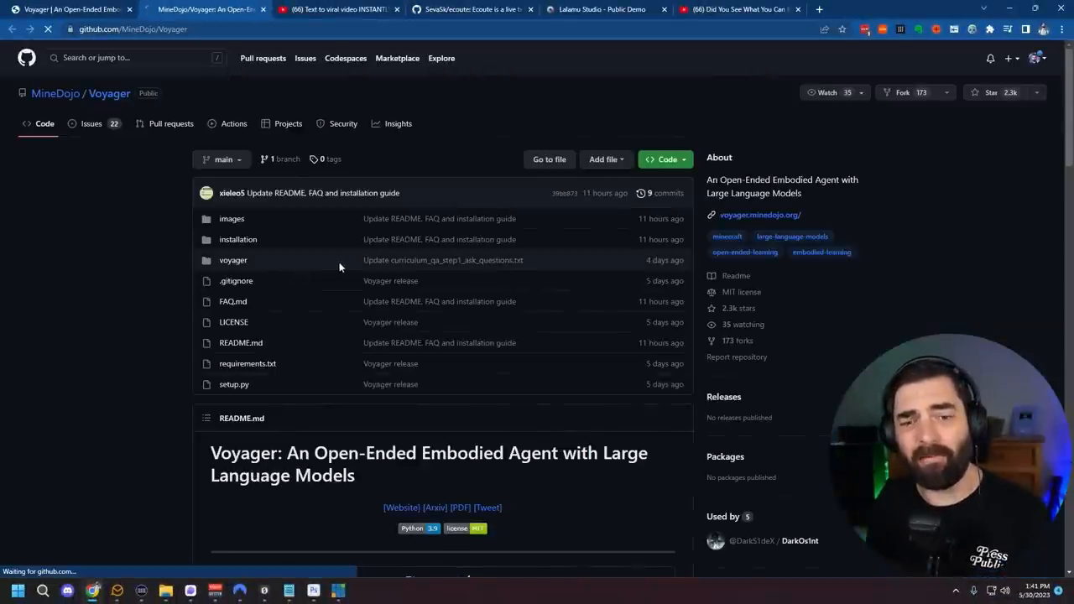
pyautogui.scroll(-8, 338, 262)
pyautogui.scroll(-5, 329, 402)
pyautogui.scroll(-5, 329, 402)
pyautogui.scroll(-1, 328, 402)
pyautogui.scroll(-4, 329, 402)
pyautogui.scroll(3, 329, 402)
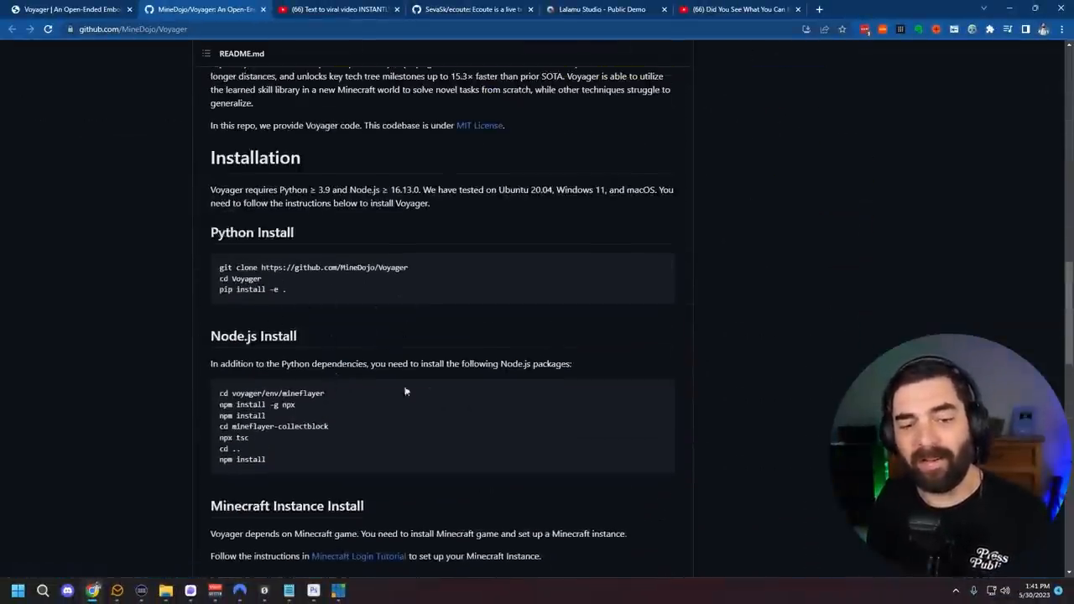
pyautogui.scroll(-4, 428, 391)
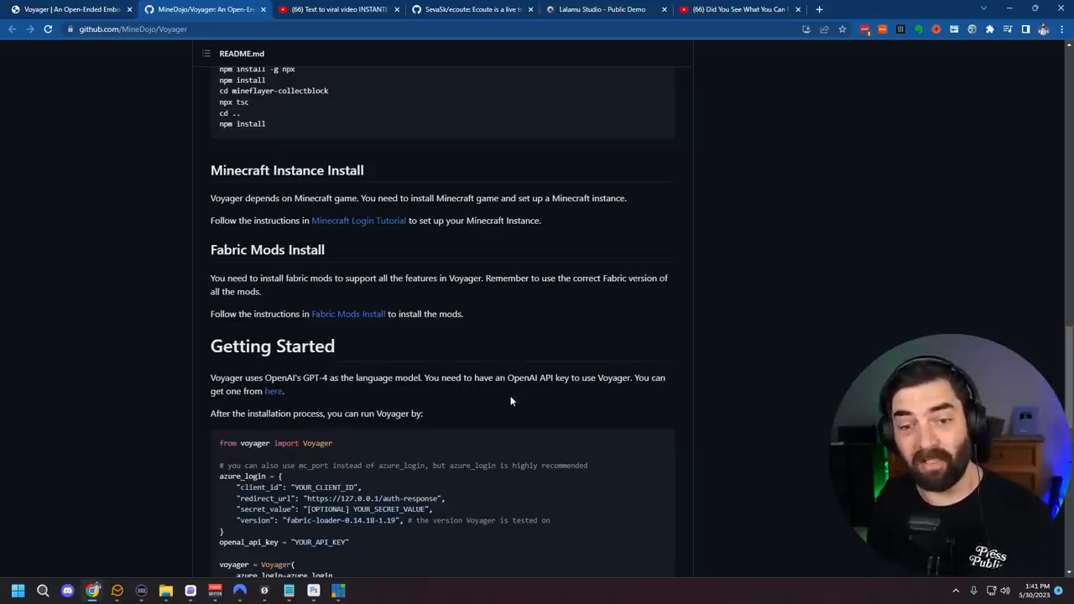
pyautogui.scroll(-5, 510, 400)
pyautogui.scroll(-4, 510, 401)
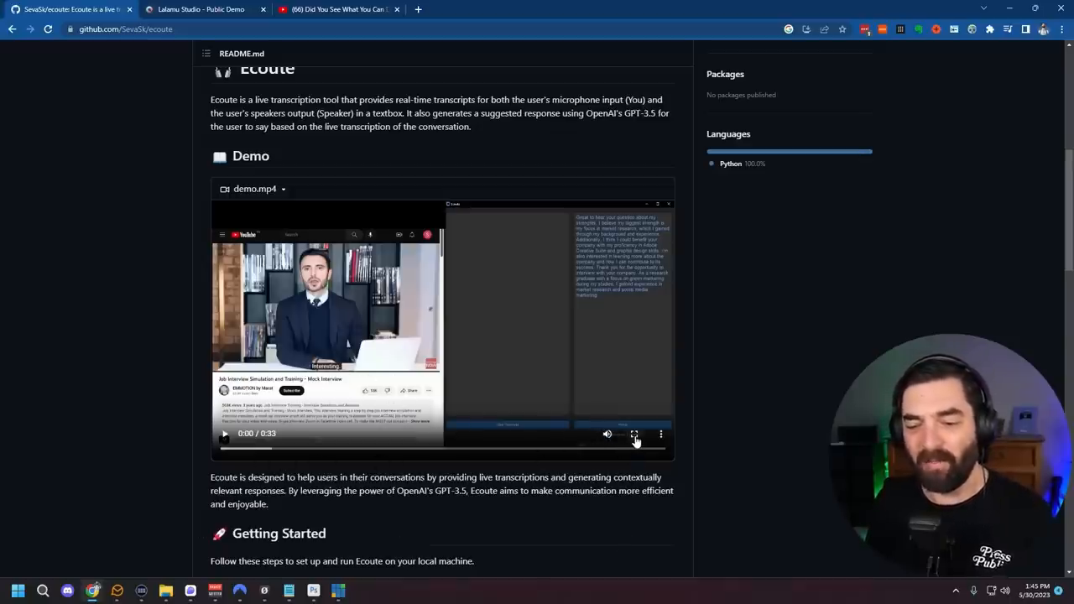
# - Play the Ecoute README demo video in full screen
pyautogui.click(635, 436)
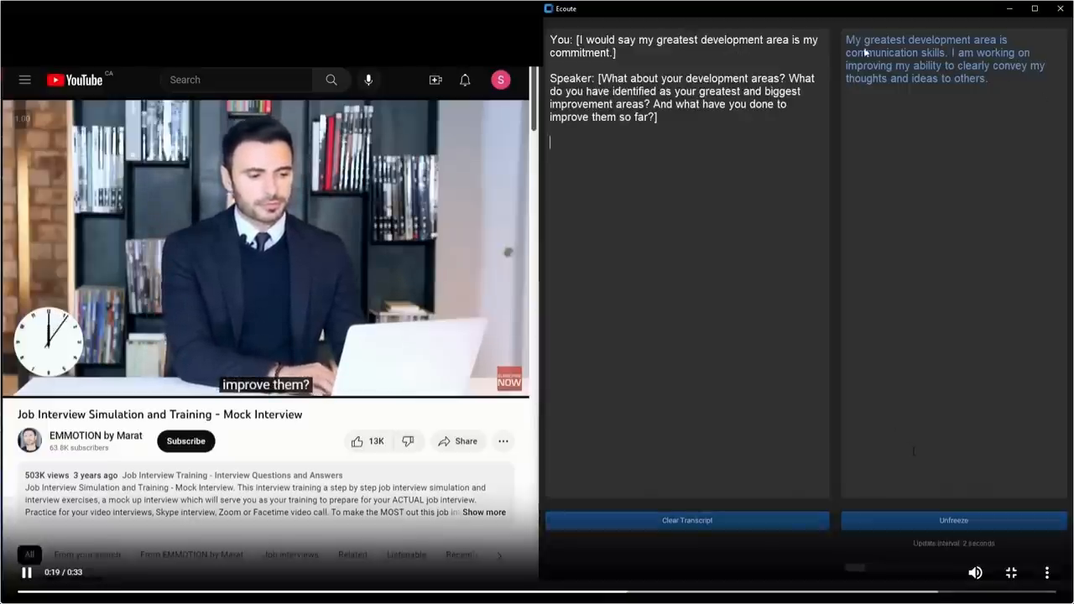
# - Exit fullscreen after the demo ends to return to the Ecoute README page
pyautogui.click(927, 521)
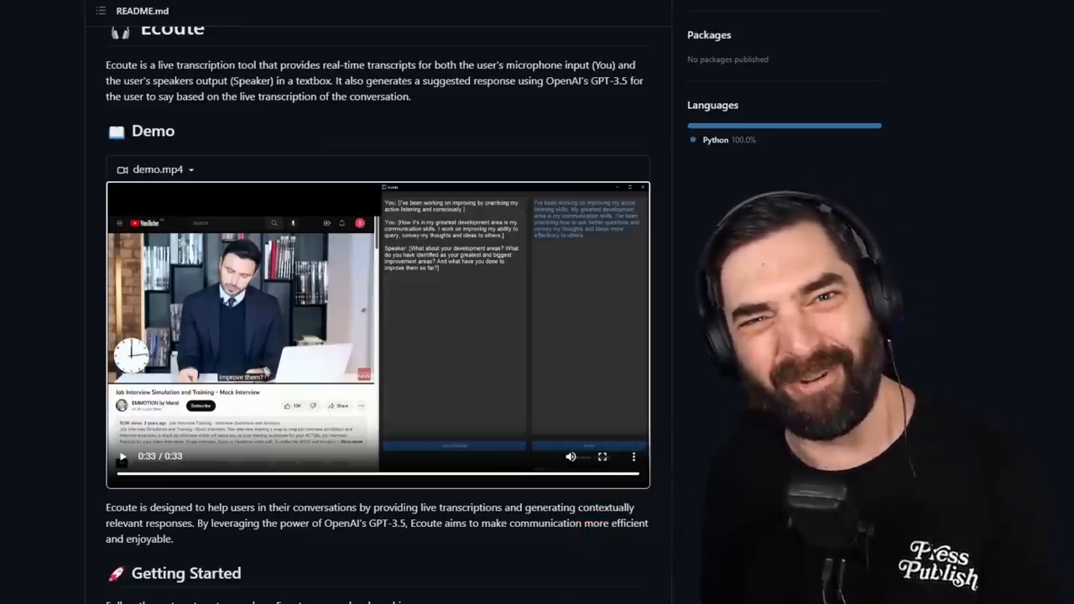
pyautogui.scroll(3, 658, 454)
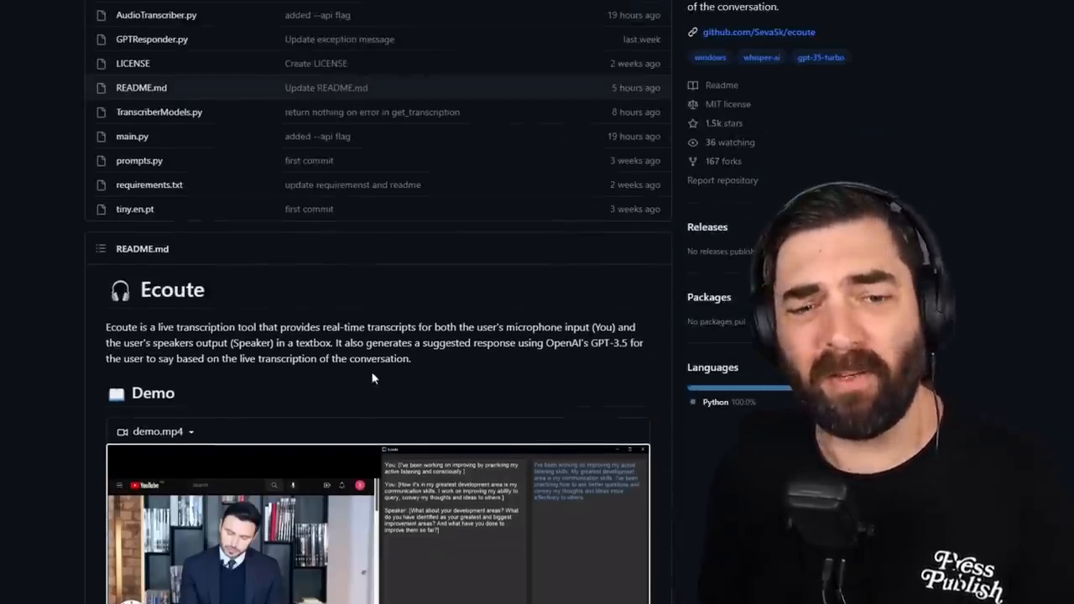
pyautogui.scroll(-5, 373, 381)
pyautogui.scroll(-4, 366, 396)
pyautogui.scroll(-3, 367, 396)
pyautogui.scroll(-3, 252, 210)
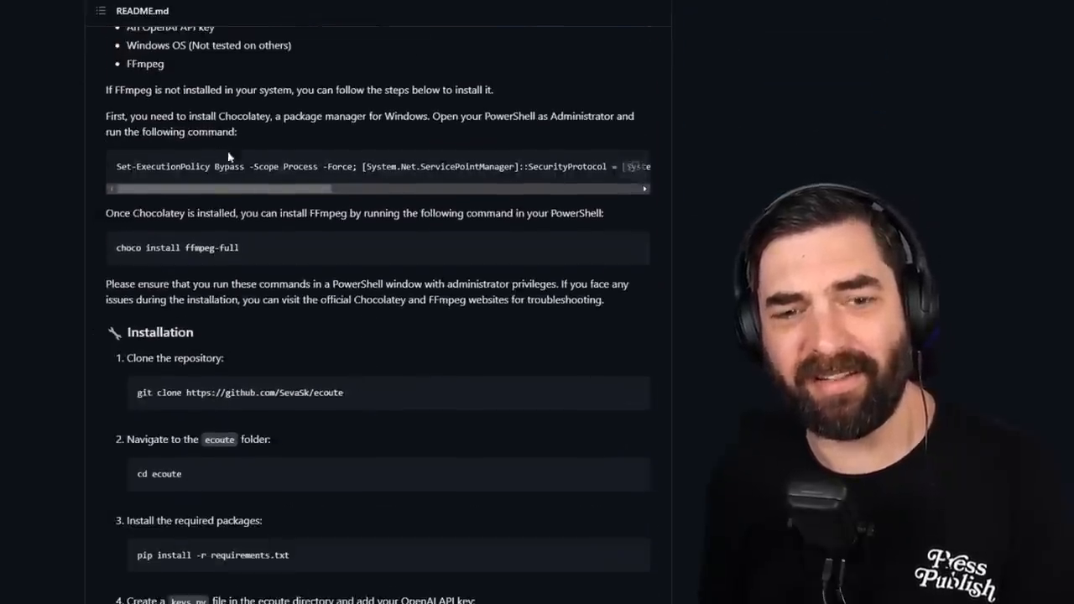
pyautogui.scroll(2, 220, 152)
pyautogui.scroll(1, 220, 153)
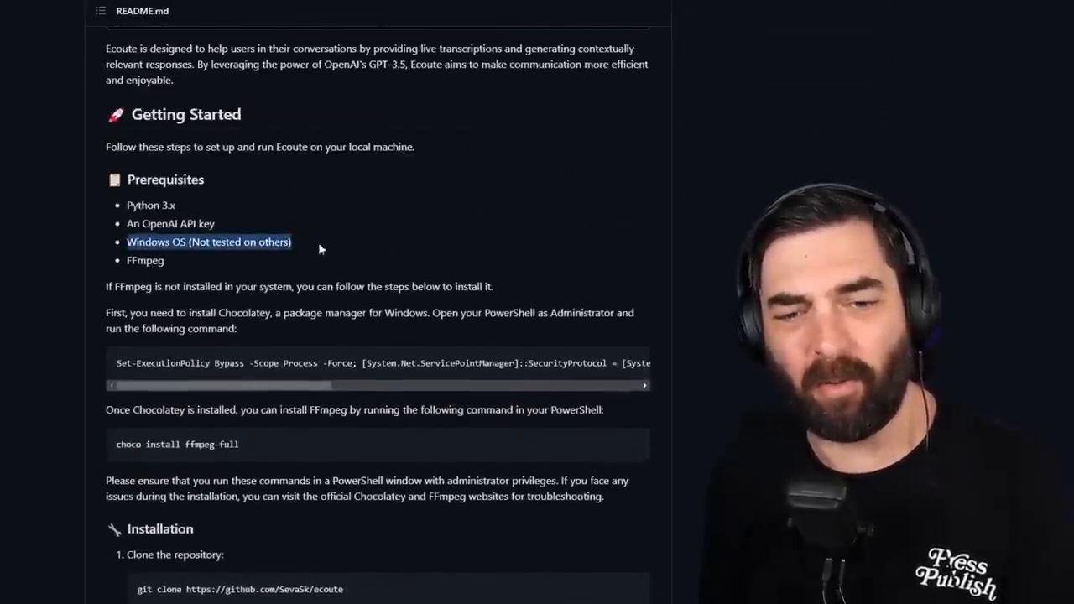
pyautogui.click(368, 249)
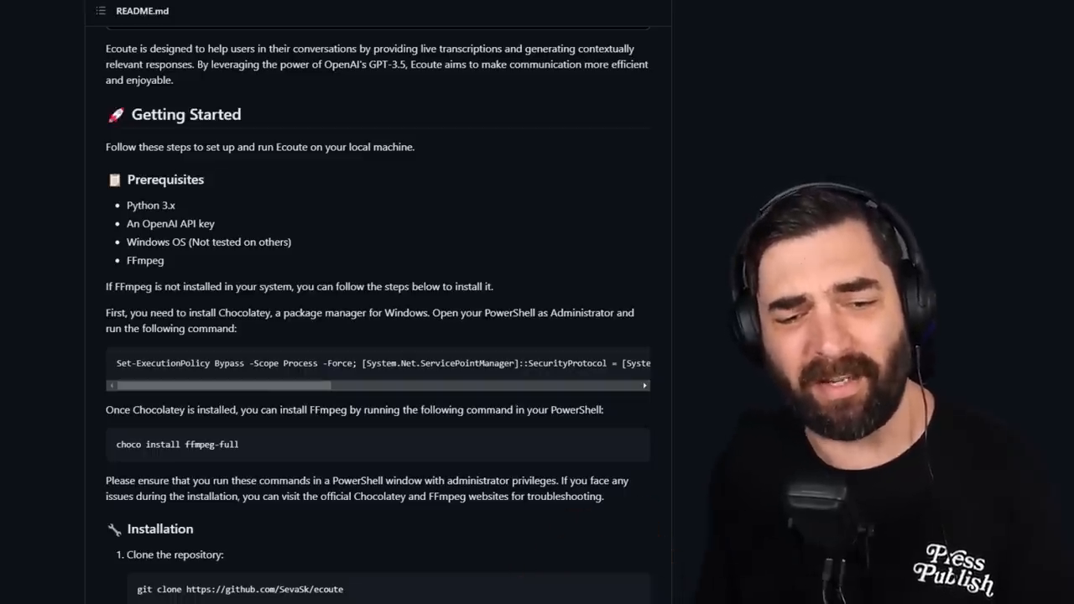
pyautogui.scroll(-3, 126, 339)
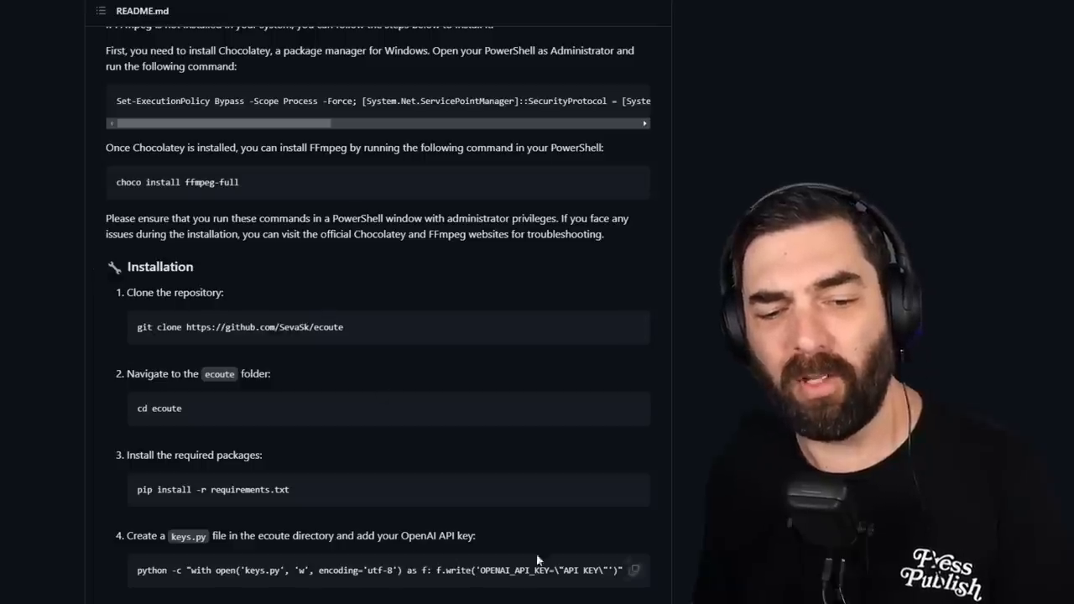
pyautogui.scroll(-3, 569, 551)
pyautogui.scroll(3, 569, 551)
pyautogui.scroll(-6, 569, 551)
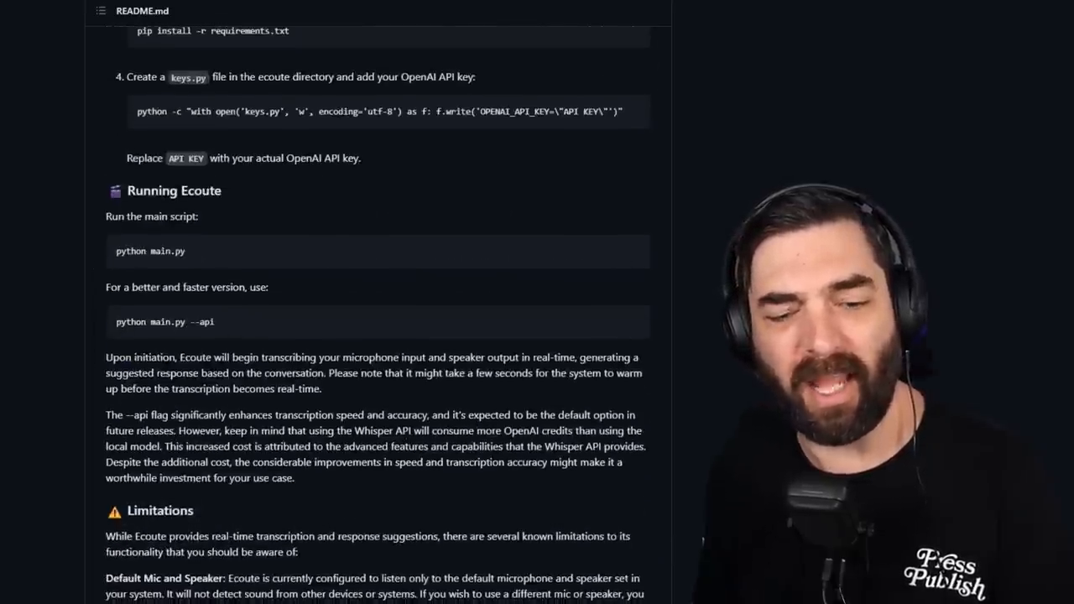
pyautogui.scroll(15, 378, 335)
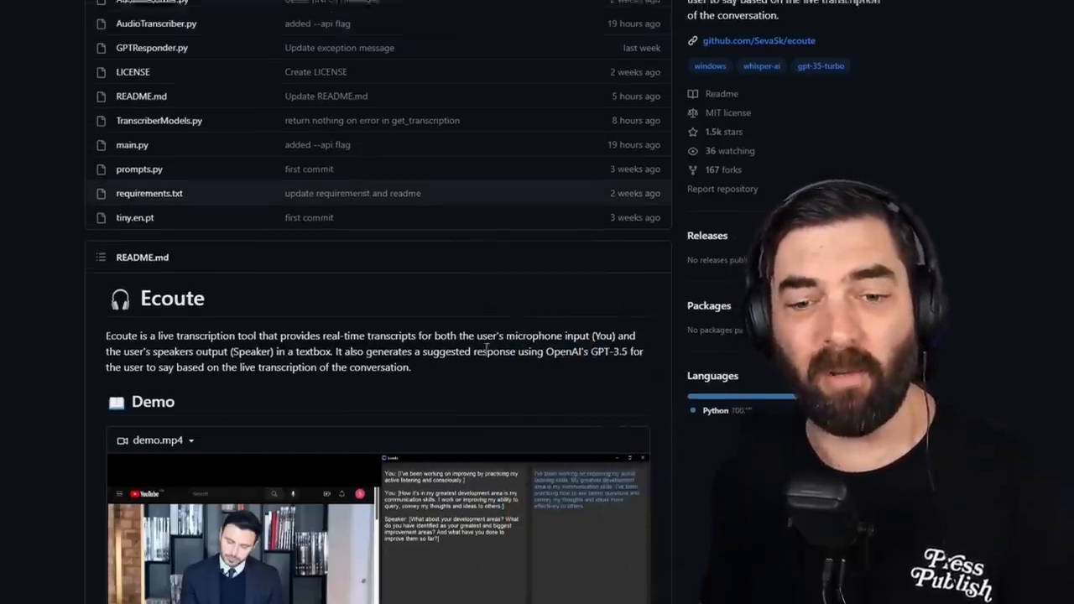
pyautogui.scroll(5, 189, 96)
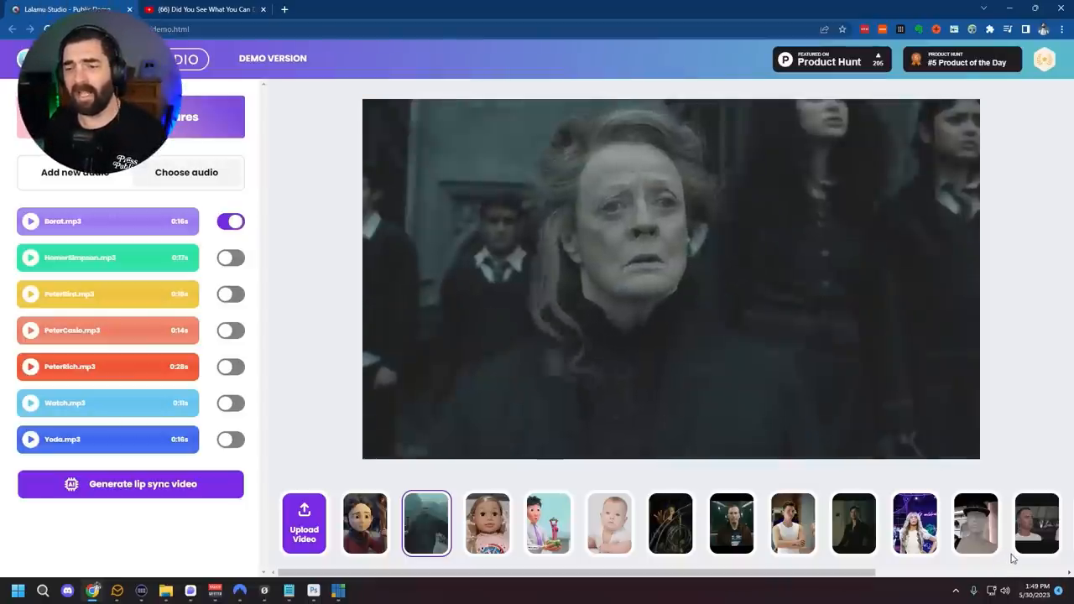
# - Preview Borat.mp3 and generate the lip-synced clifftop clip with it
pyautogui.click(30, 222)
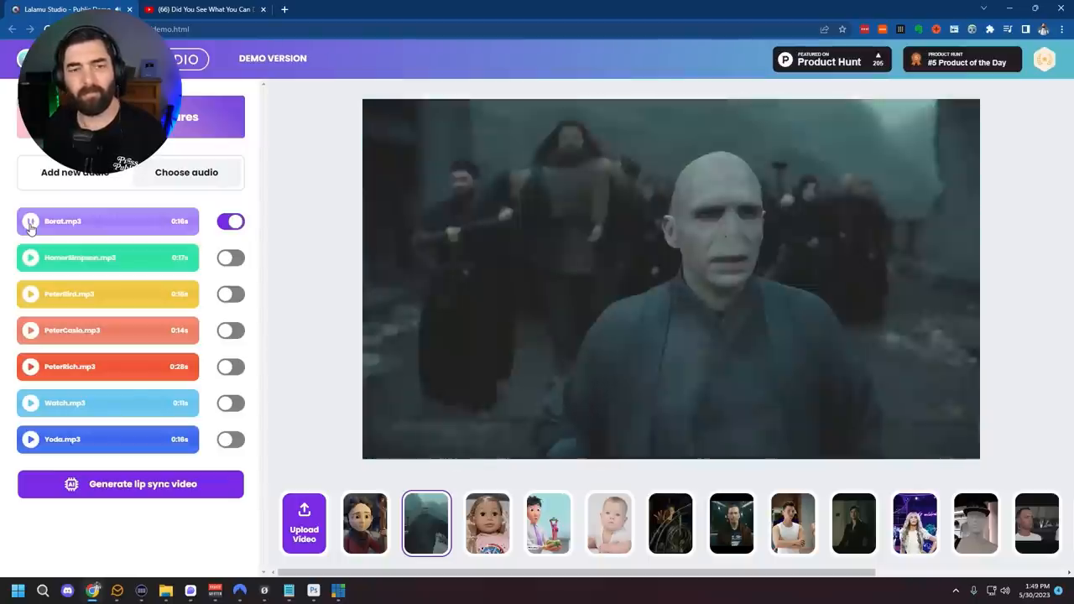
pyautogui.click(130, 484)
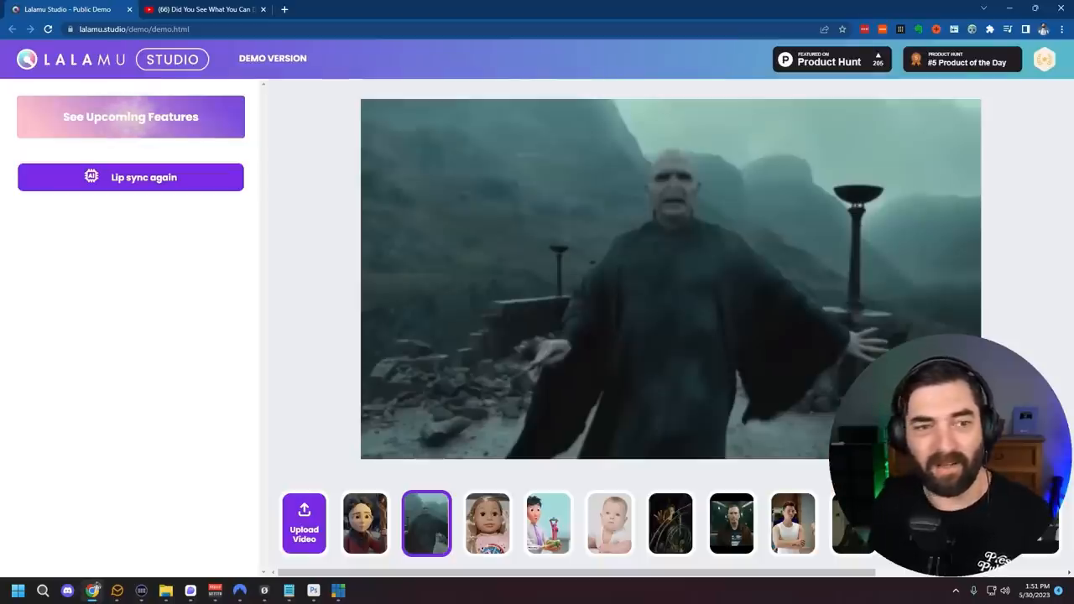
# - Return to adding new audio, then load elevenlabs.io in a new browser tab
pyautogui.click(100, 177)
pyautogui.click(70, 181)
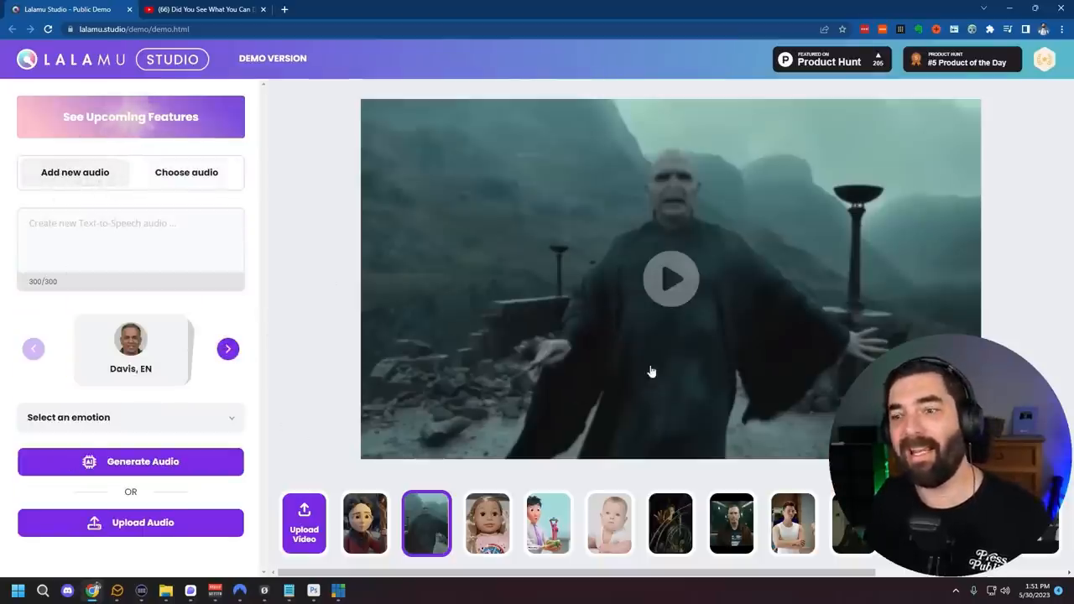
pyautogui.hotkey('ctrl', 't')
pyautogui.write('elev')
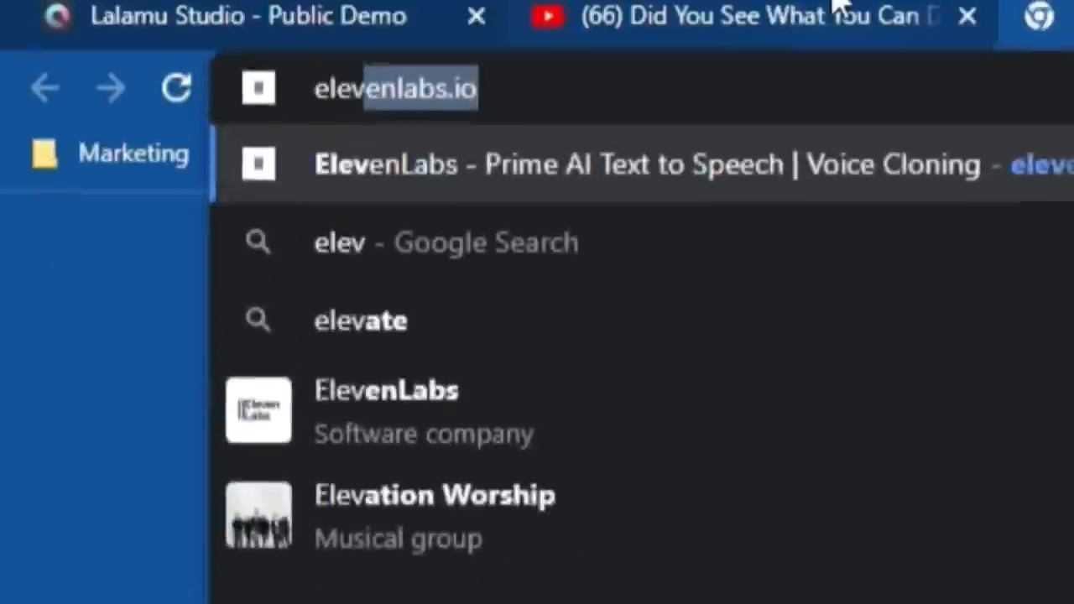
pyautogui.press('Return')
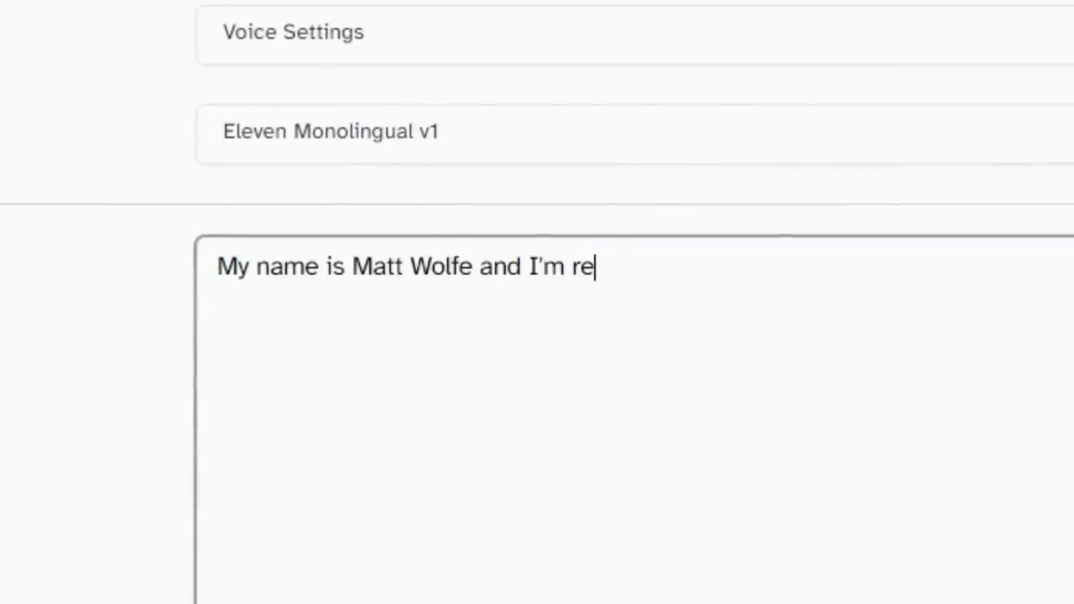
pyautogui.write('porting for duty s')
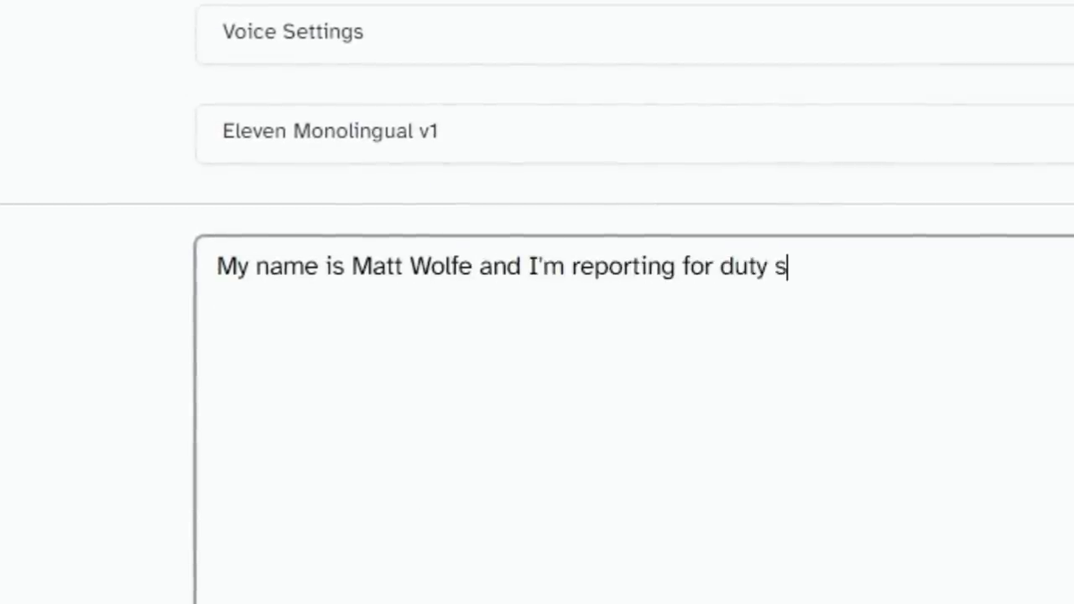
pyautogui.write('ir')
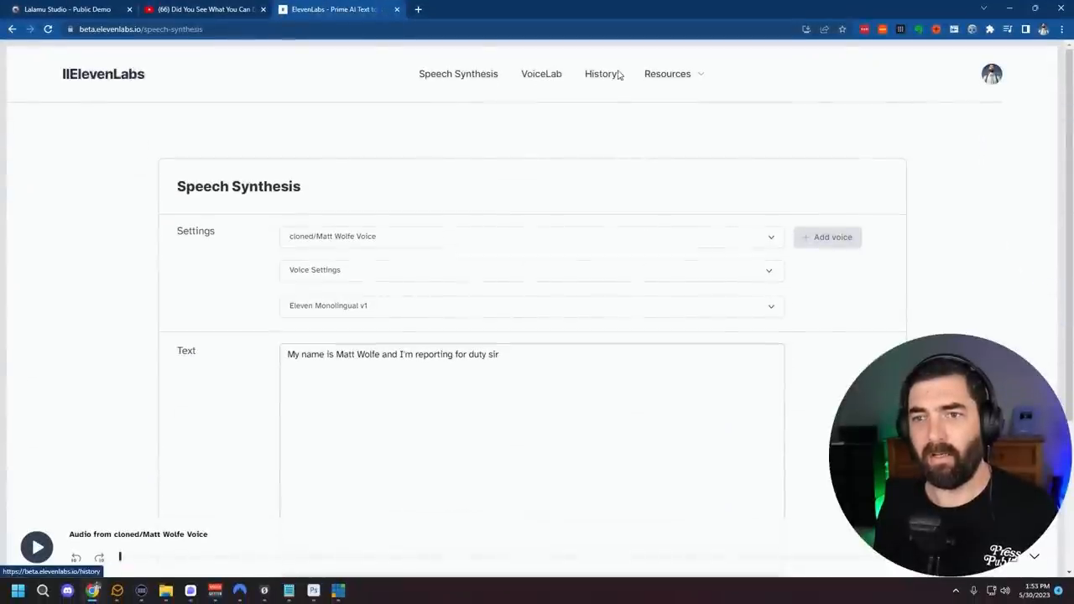
# - Upload the downloaded ElevenLabs Matt Wolfe voice mp3 as the active audio track
pyautogui.click(600, 73)
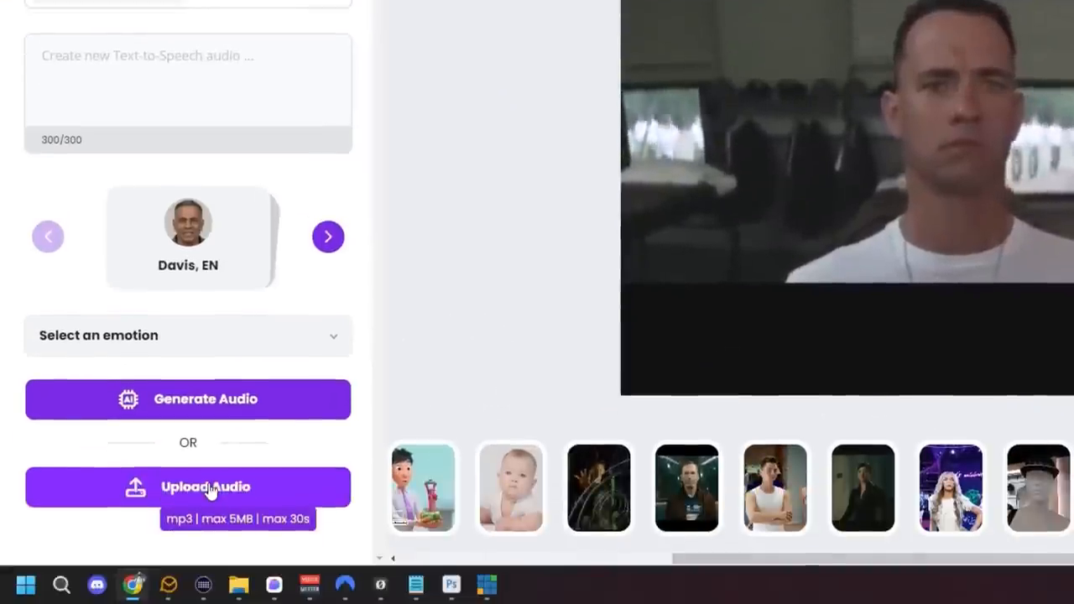
pyautogui.click(210, 490)
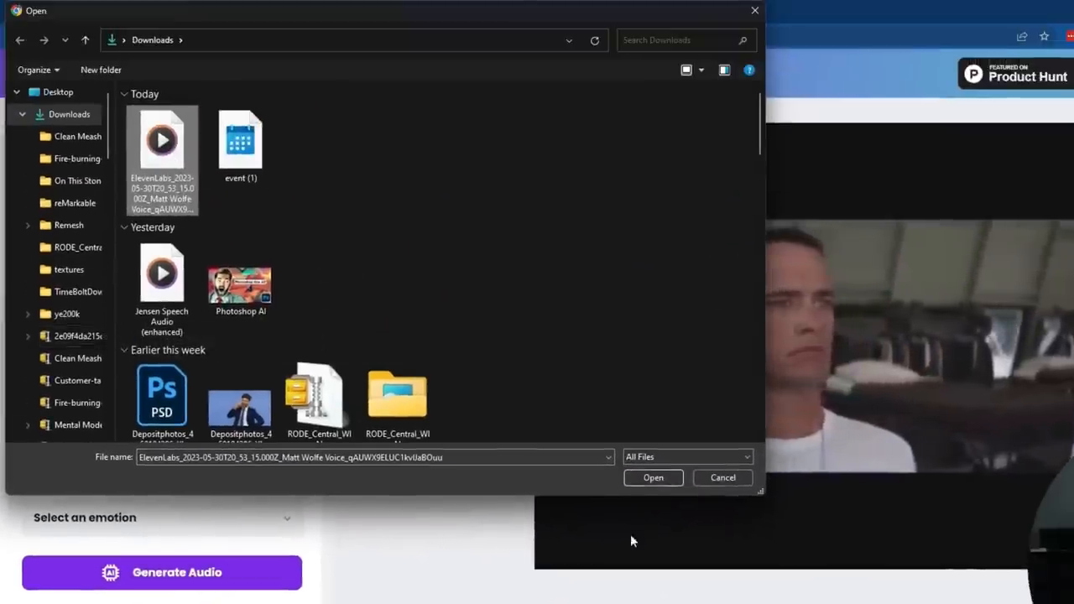
pyautogui.click(652, 477)
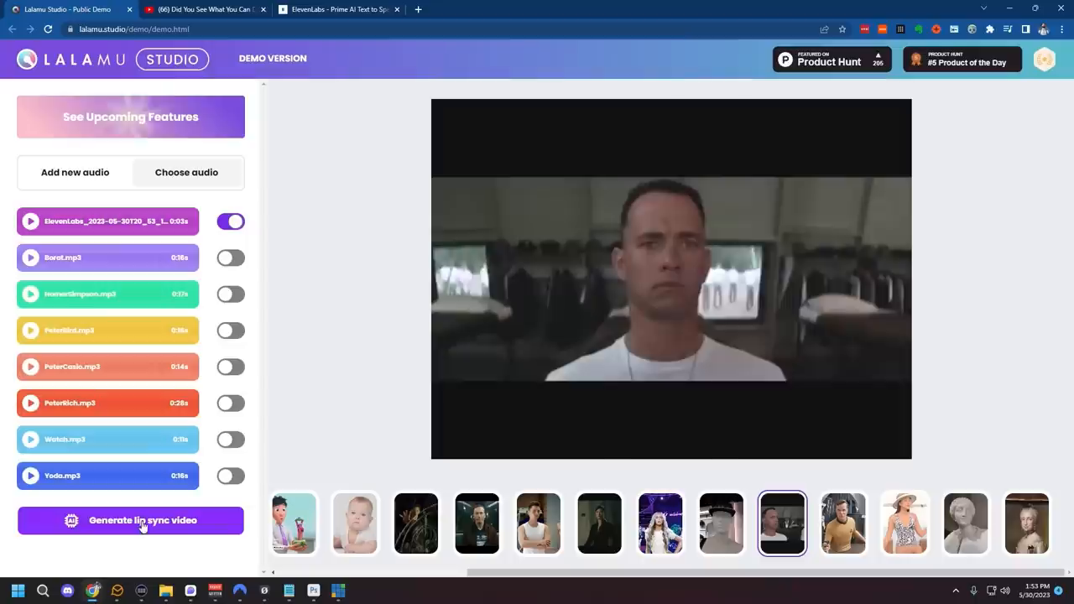
# - Generate the lip-synced T-shirt clip, then view the sun hat, statue and baby demo videos
pyautogui.click(144, 520)
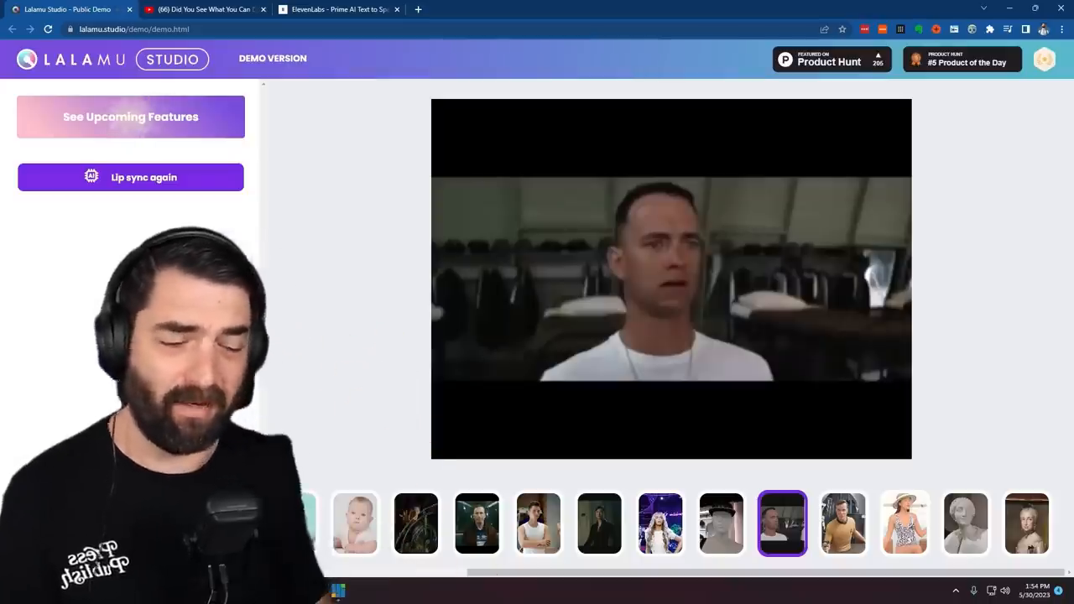
pyautogui.click(904, 524)
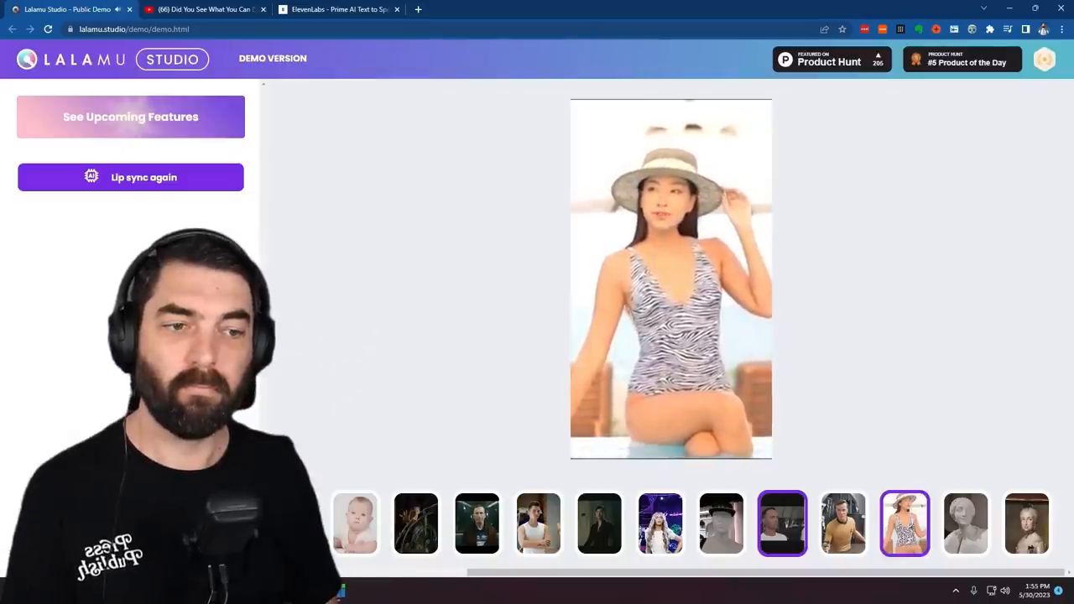
pyautogui.click(965, 524)
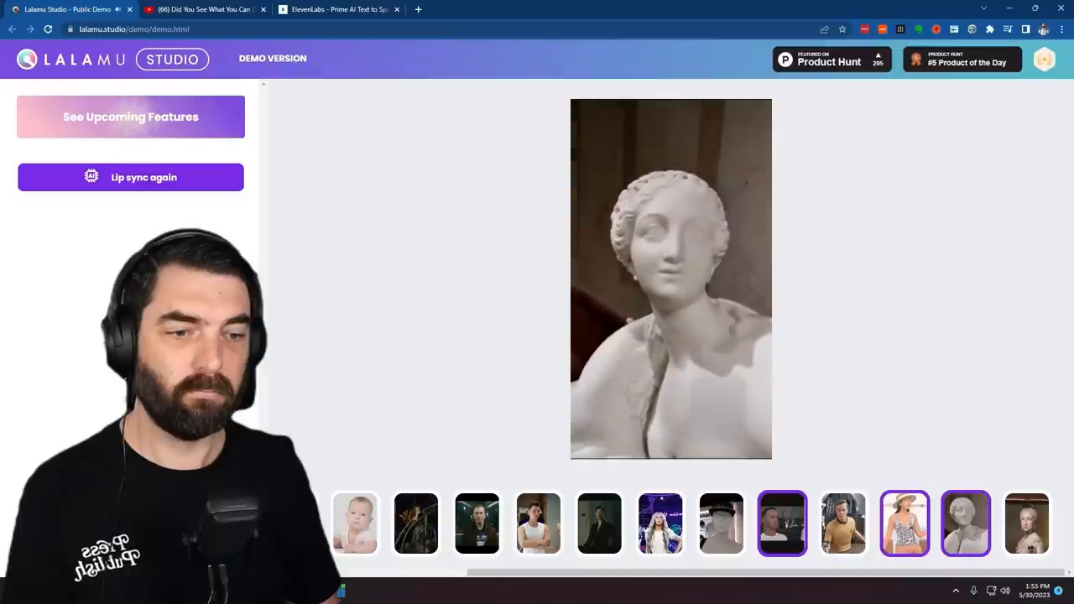
pyautogui.click(356, 524)
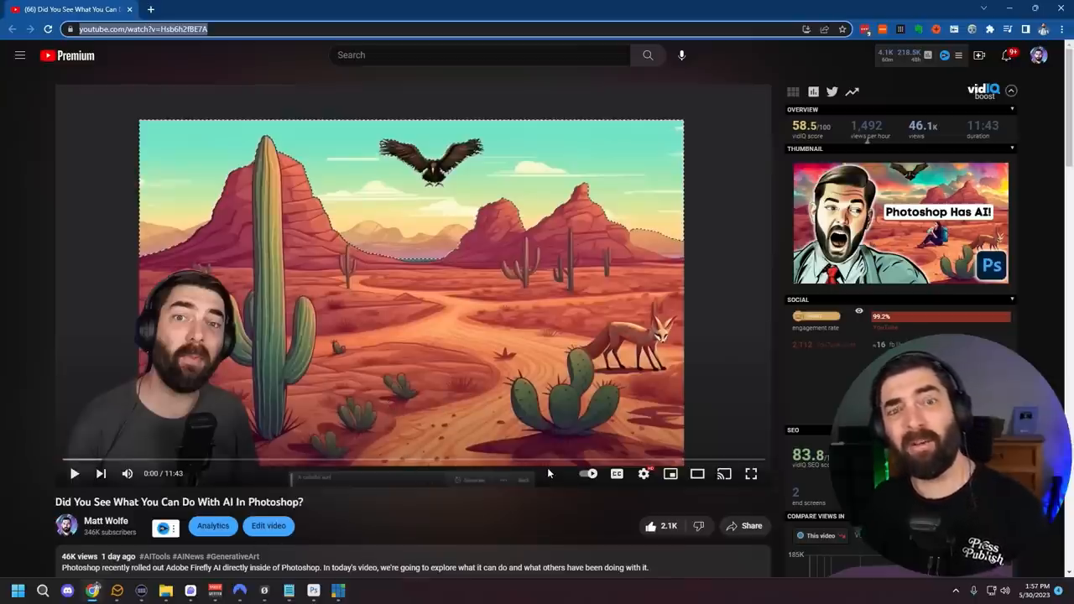
pyautogui.scroll(-4, 547, 467)
pyautogui.scroll(-1, 632, 448)
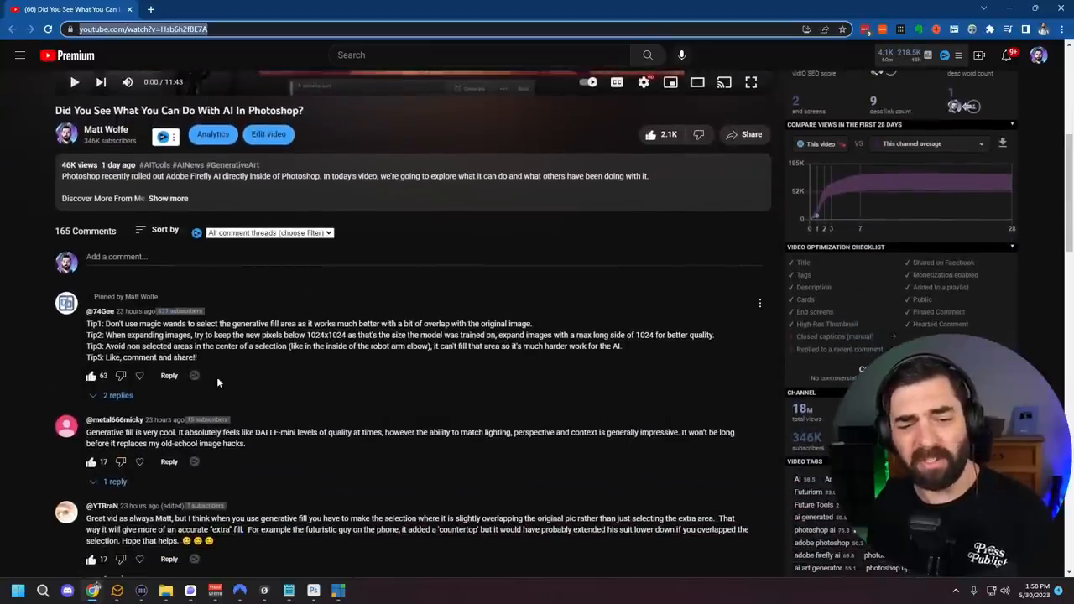
# - Highlight the pinned generative fill tips comment and parts of Tip1 while reading, then clear them
pyautogui.moveTo(217, 381); pyautogui.dragTo(92, 293)
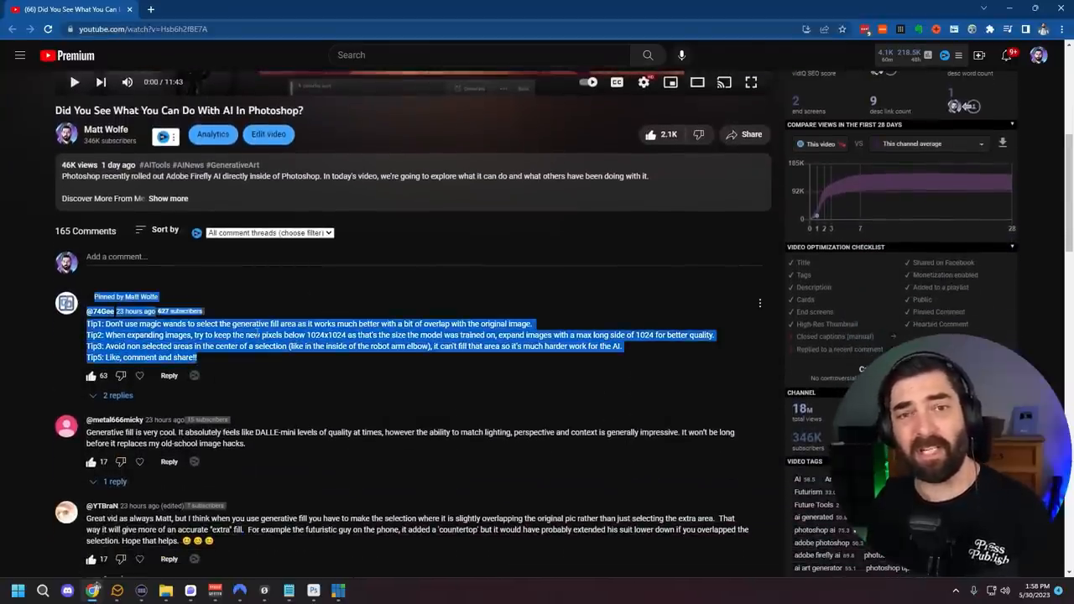
pyautogui.click(378, 361)
pyautogui.moveTo(107, 324); pyautogui.dragTo(156, 324)
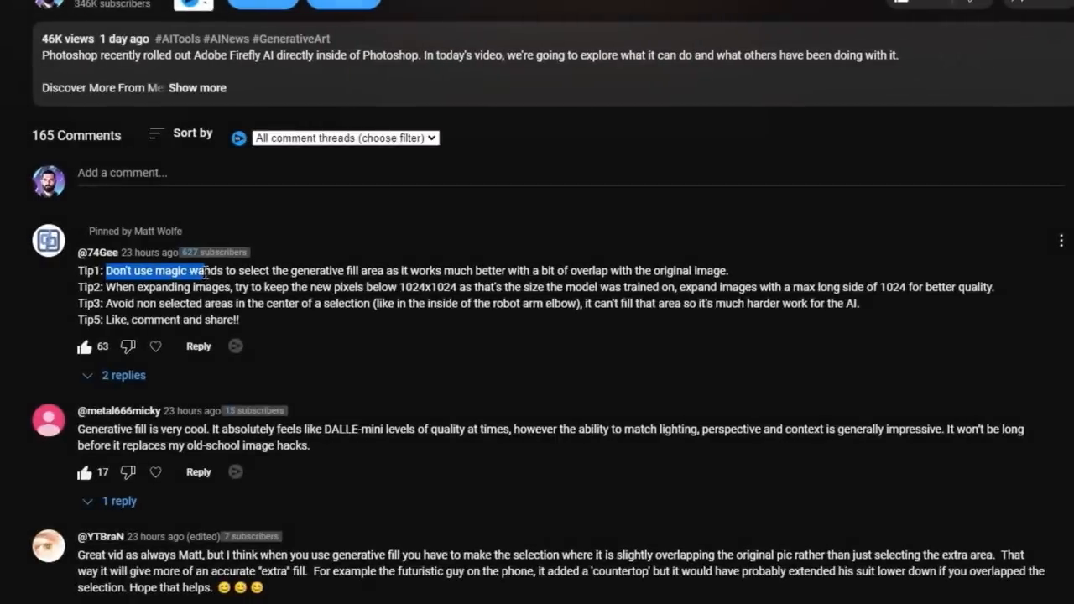
pyautogui.click(373, 275)
pyautogui.moveTo(537, 271); pyautogui.dragTo(755, 275)
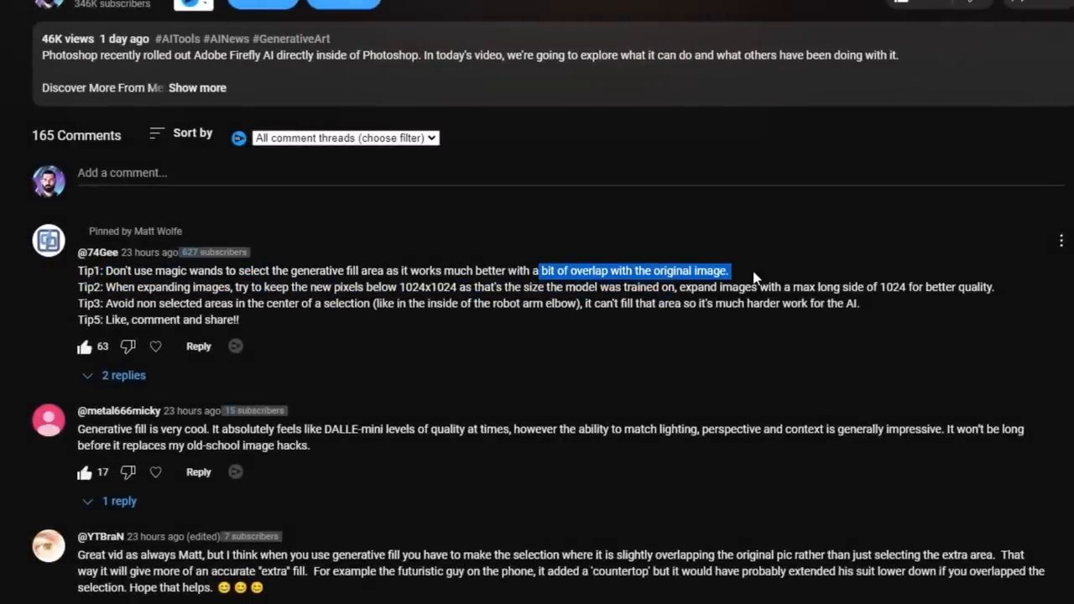
pyautogui.click(755, 275)
pyautogui.scroll(-3, 504, 336)
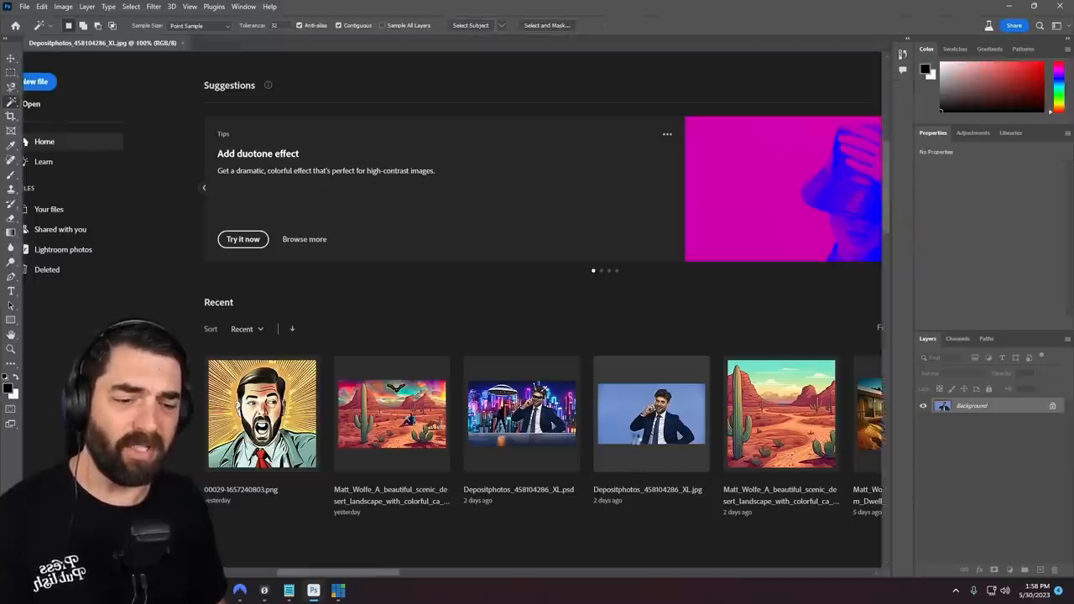
pyautogui.scroll(-2, 551, 436)
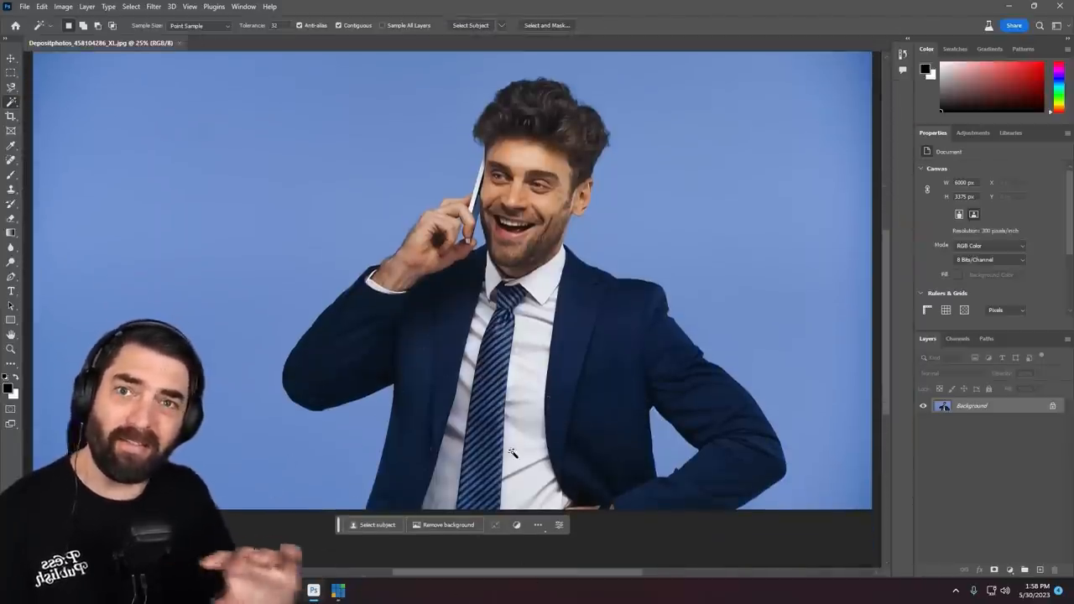
pyautogui.scroll(-2, 536, 481)
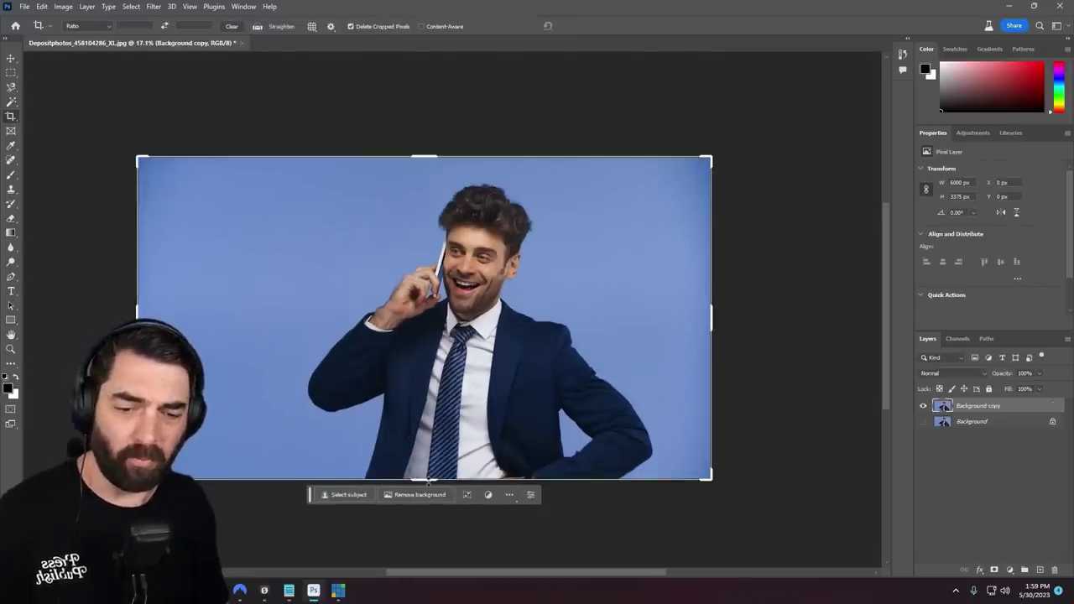
# - Extend the businessman photo's canvas downward with the Crop tool, leaving a transparent area below
pyautogui.moveTo(428, 480); pyautogui.dragTo(437, 542)
pyautogui.press('Return')
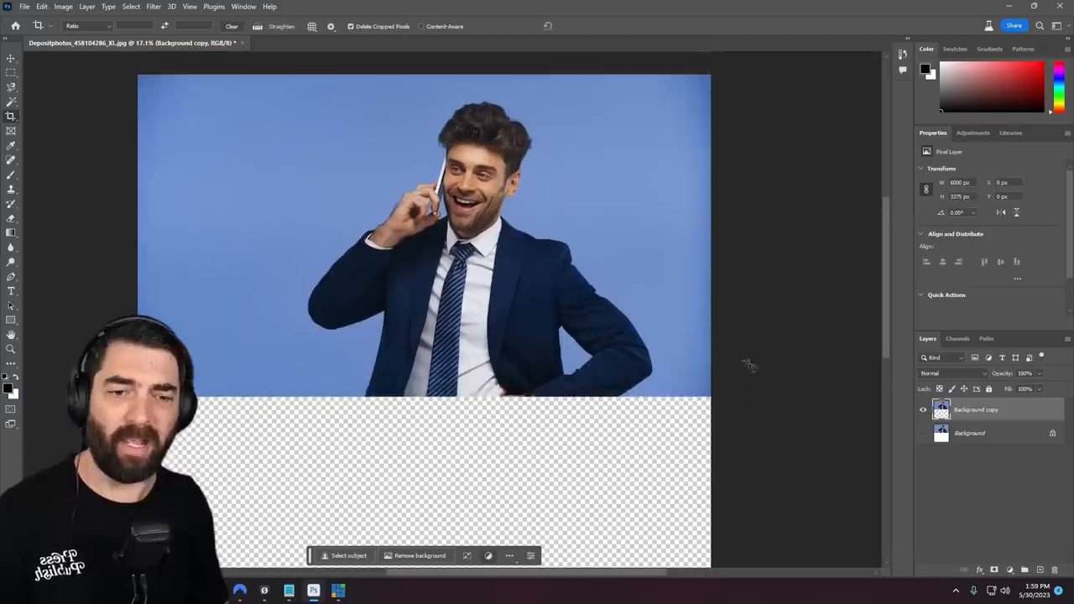
pyautogui.scroll(-5, 554, 361)
pyautogui.scroll(-3, 554, 361)
pyautogui.scroll(-2, 587, 347)
pyautogui.hscroll(-1, 591, 349)
pyautogui.keyDown('alt'); pyautogui.scroll(-2, 592, 349); pyautogui.keyUp('alt')
pyautogui.scroll(-2, 573, 342)
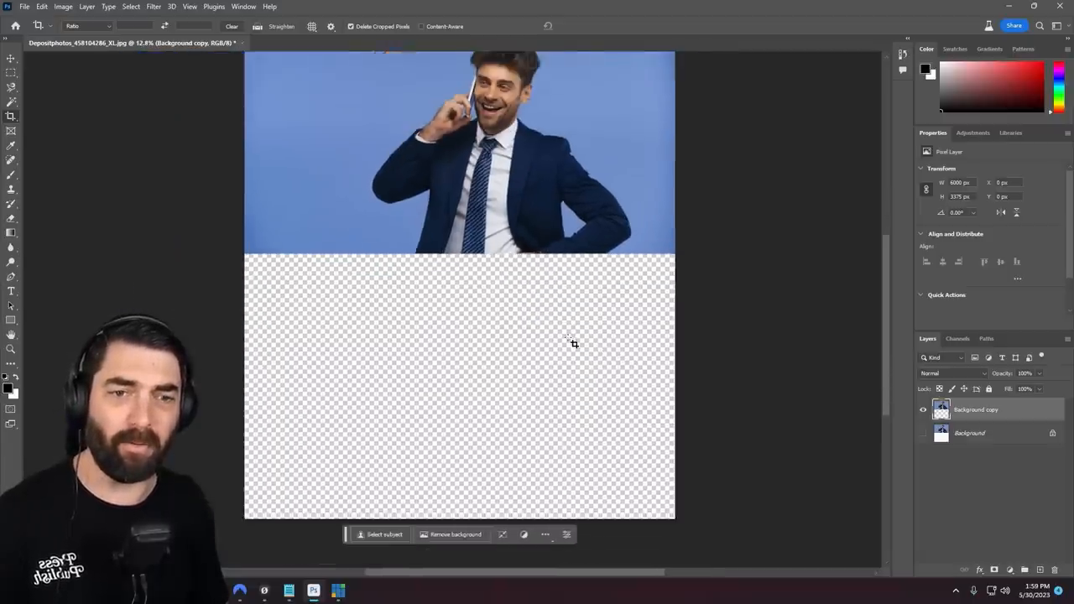
pyautogui.scroll(-1, 573, 343)
pyautogui.scroll(-1, 790, 389)
pyautogui.scroll(1, 790, 389)
pyautogui.click(11, 74)
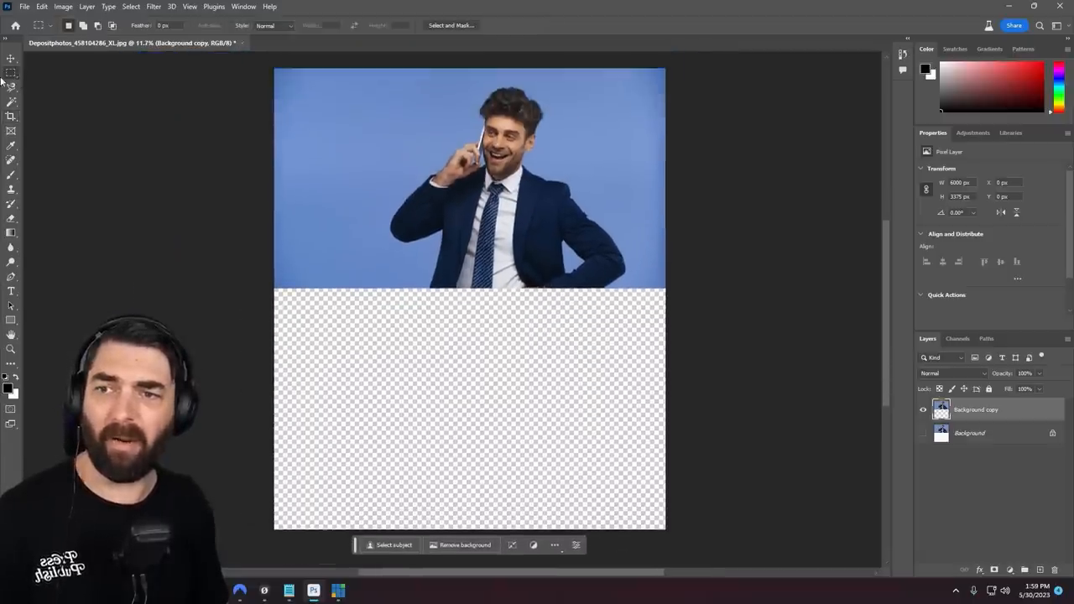
# - Generative-fill the empty area plus a photo strip into a full-body view, cycling through variations
pyautogui.moveTo(671, 534); pyautogui.dragTo(232, 273)
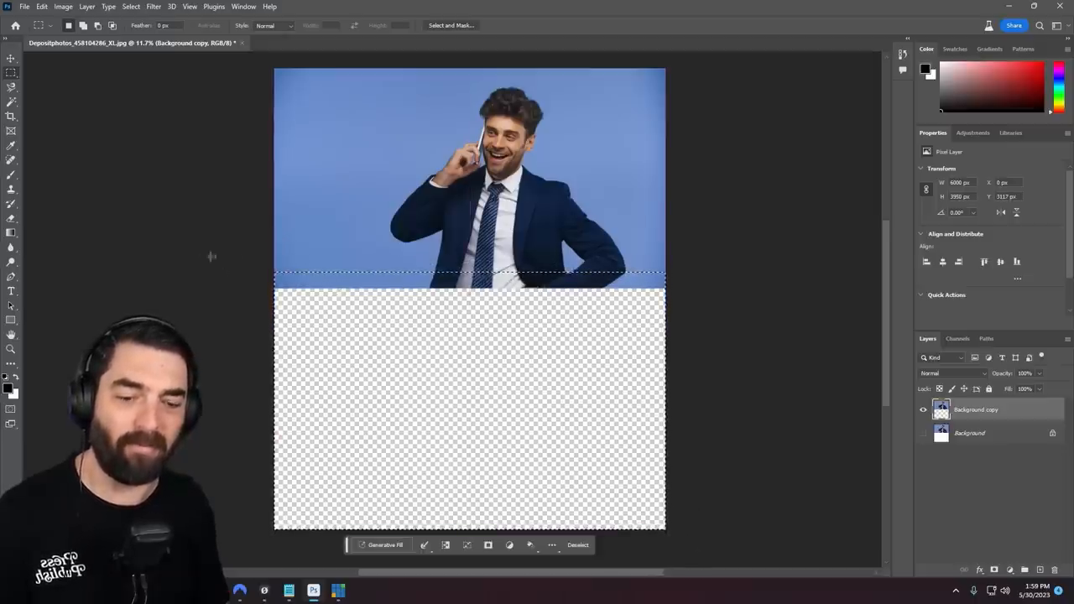
pyautogui.click(593, 547)
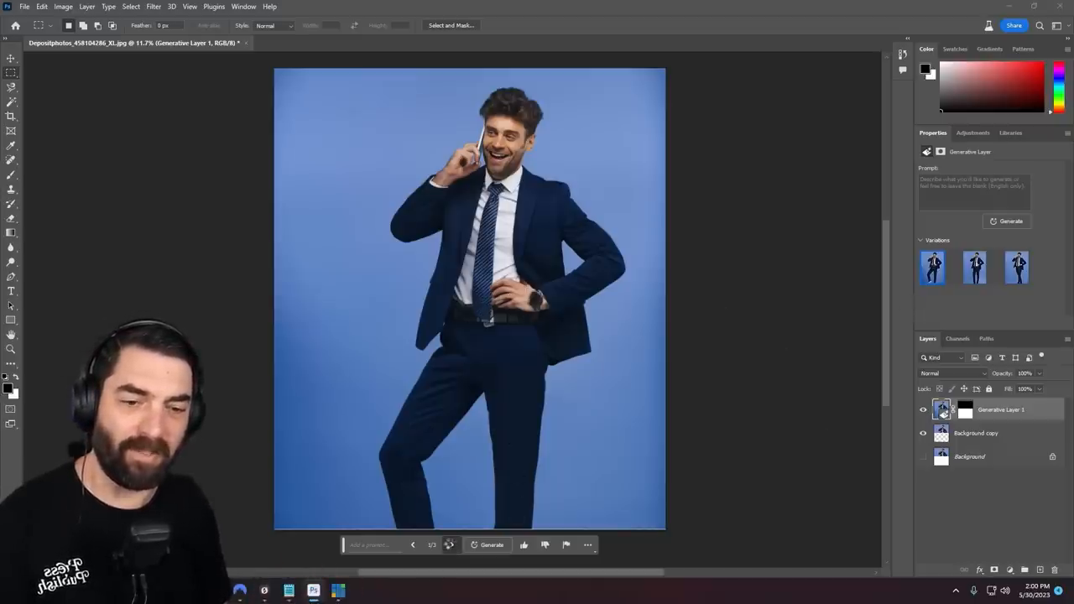
pyautogui.click(452, 545)
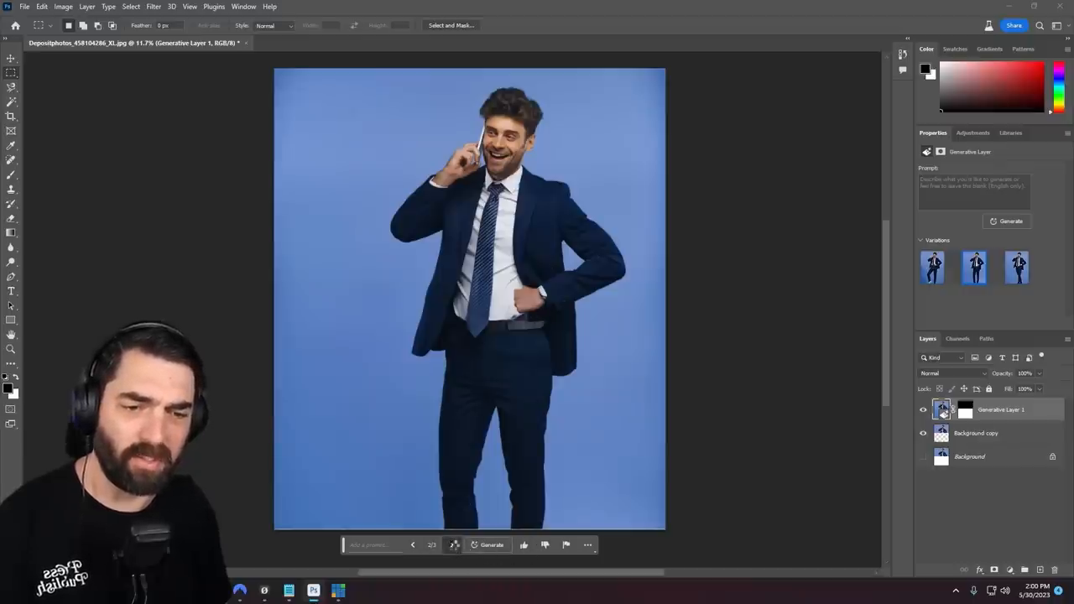
pyautogui.click(453, 545)
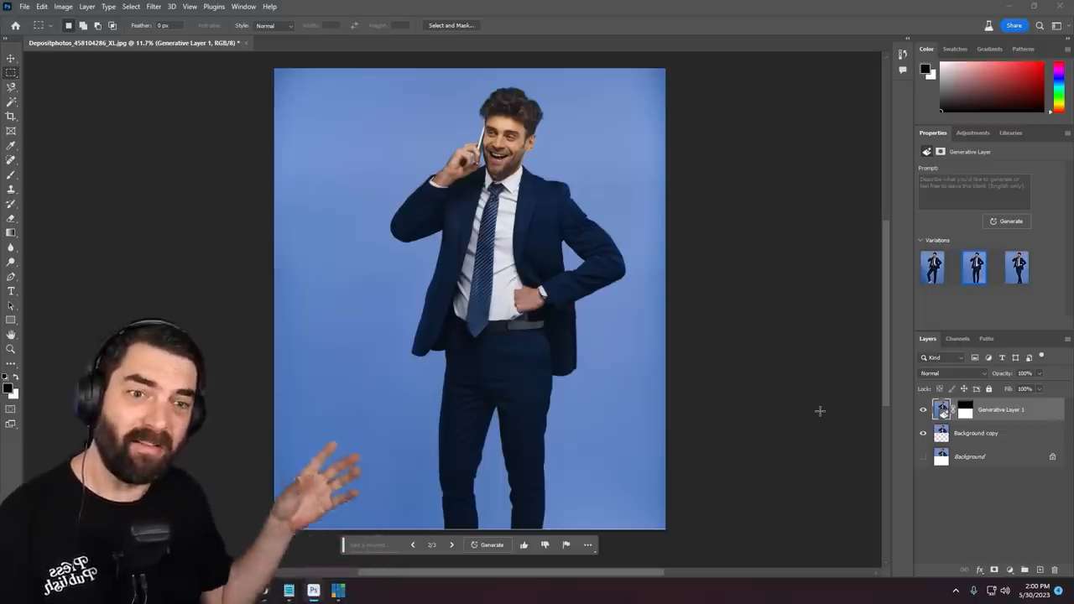
# - Create a new transparent document and place the wizard picture shrunk at upper left
pyautogui.click(24, 6)
pyautogui.press('Return')
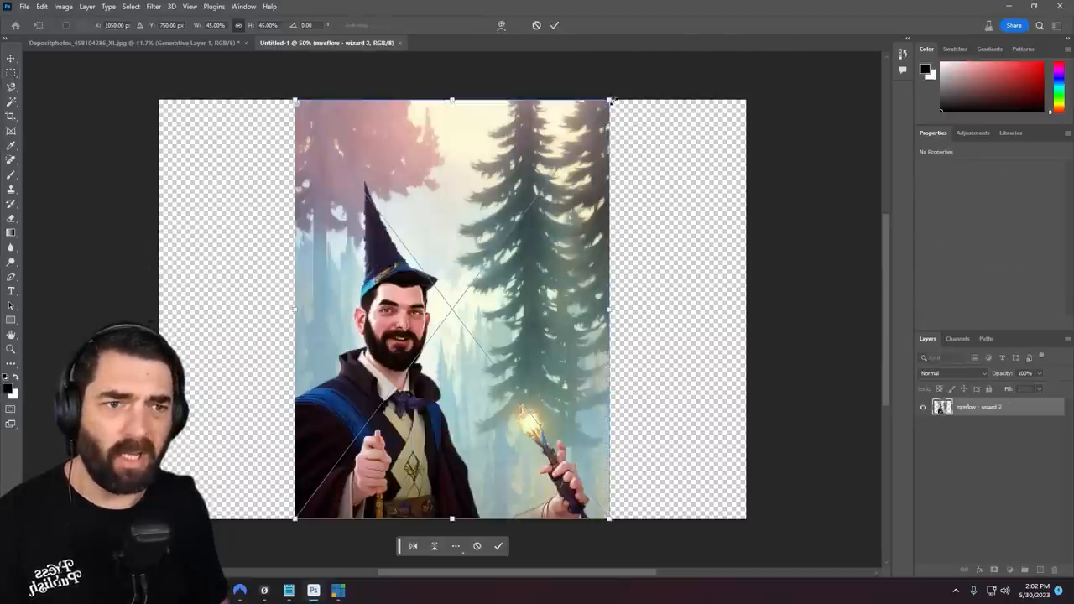
pyautogui.moveTo(609, 101); pyautogui.dragTo(501, 245)
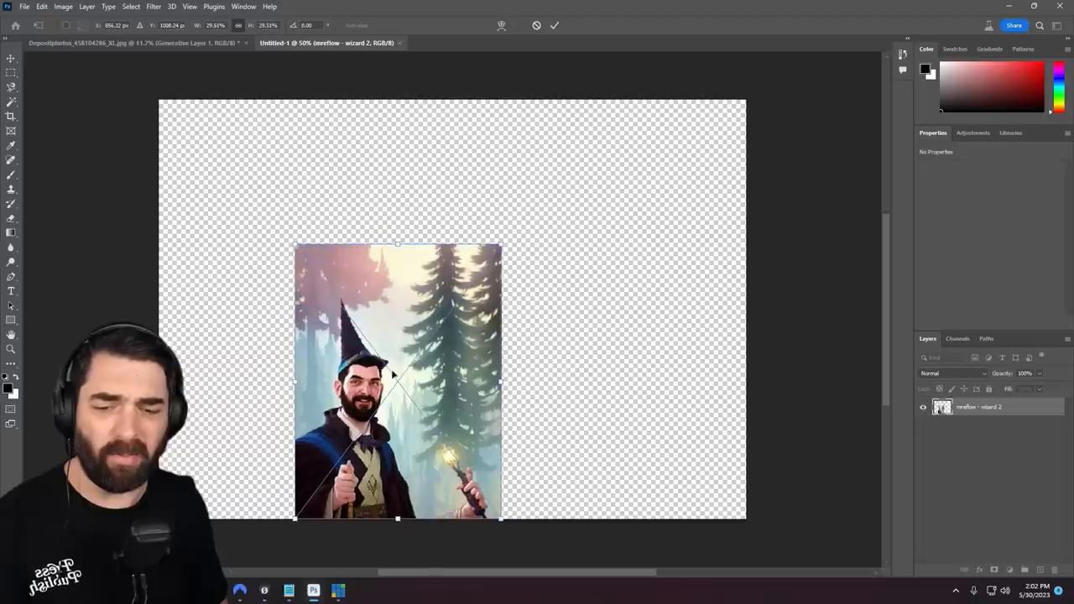
pyautogui.moveTo(394, 375)
pyautogui.mouseDown()
pyautogui.moveTo(261, 382)
pyautogui.moveTo(313, 275)
pyautogui.mouseUp()
pyautogui.press('Return')
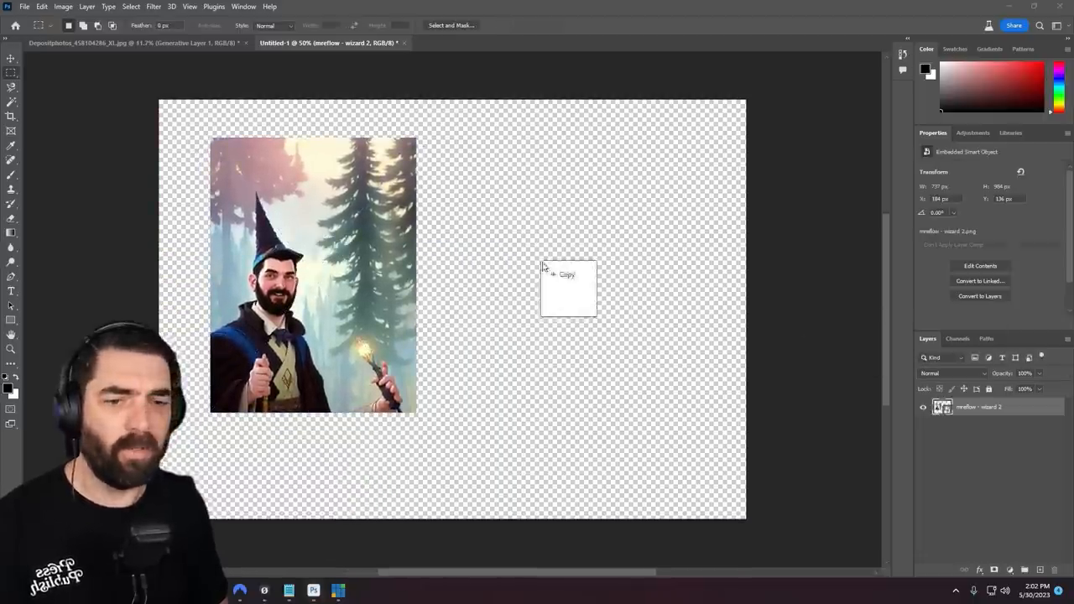
# - Place the wolves forest picture shrunk into the lower right of the document
pyautogui.moveTo(688, 323); pyautogui.dragTo(554, 285)
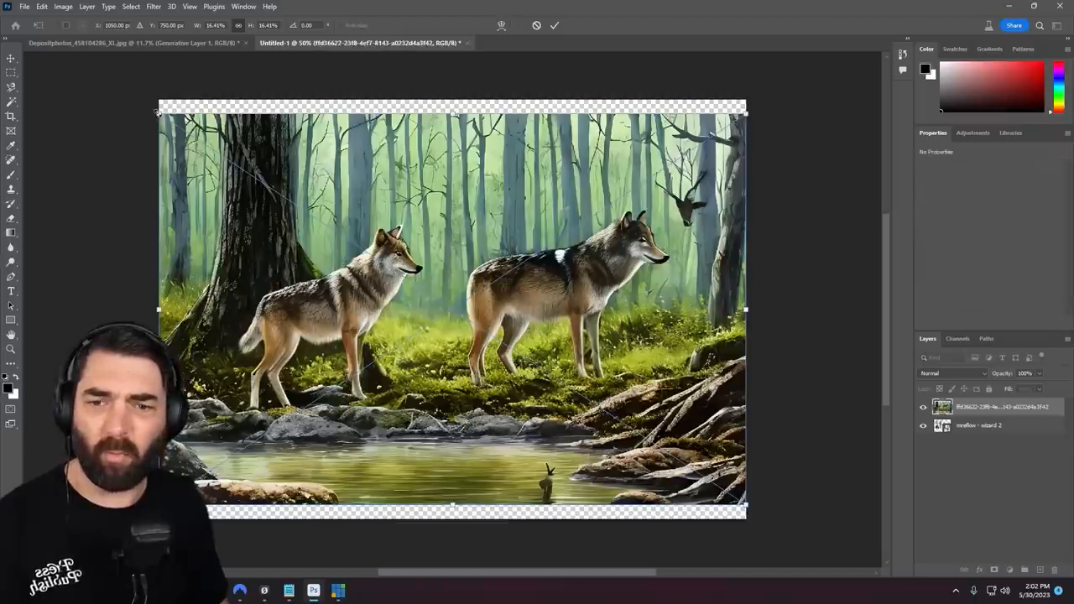
pyautogui.moveTo(157, 109); pyautogui.dragTo(417, 285)
pyautogui.press('Return')
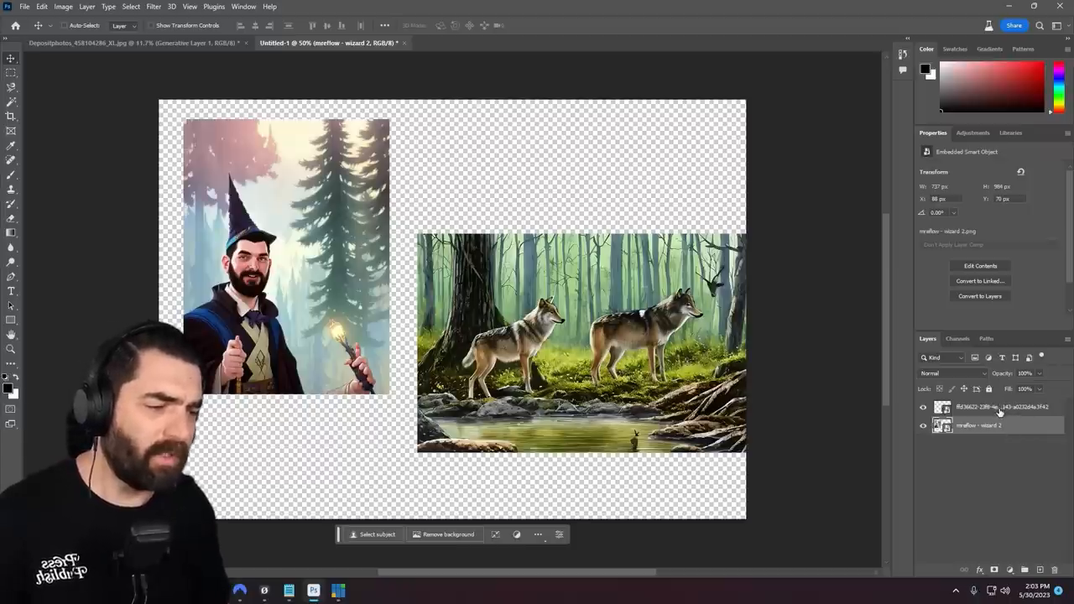
# - Merge the wizard and wolves pictures into a single layer
pyautogui.keyDown('shift'); pyautogui.click(998, 409); pyautogui.keyUp('shift')
pyautogui.rightClick(999, 411)
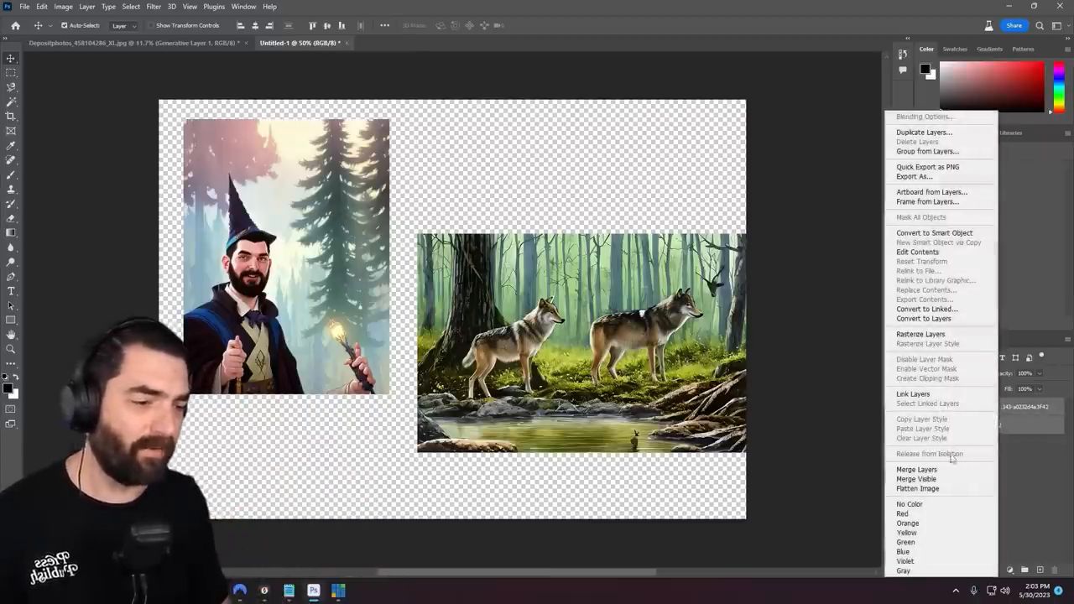
pyautogui.click(917, 469)
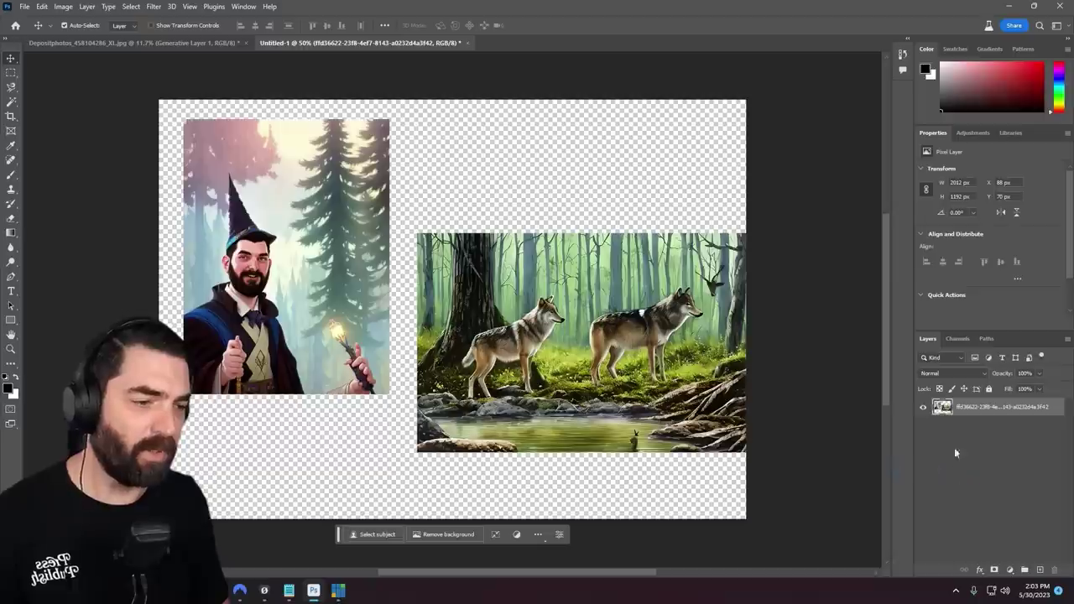
# - Select the transparent area around the pictures with the Magic Wand and expand the selection
pyautogui.click(11, 102)
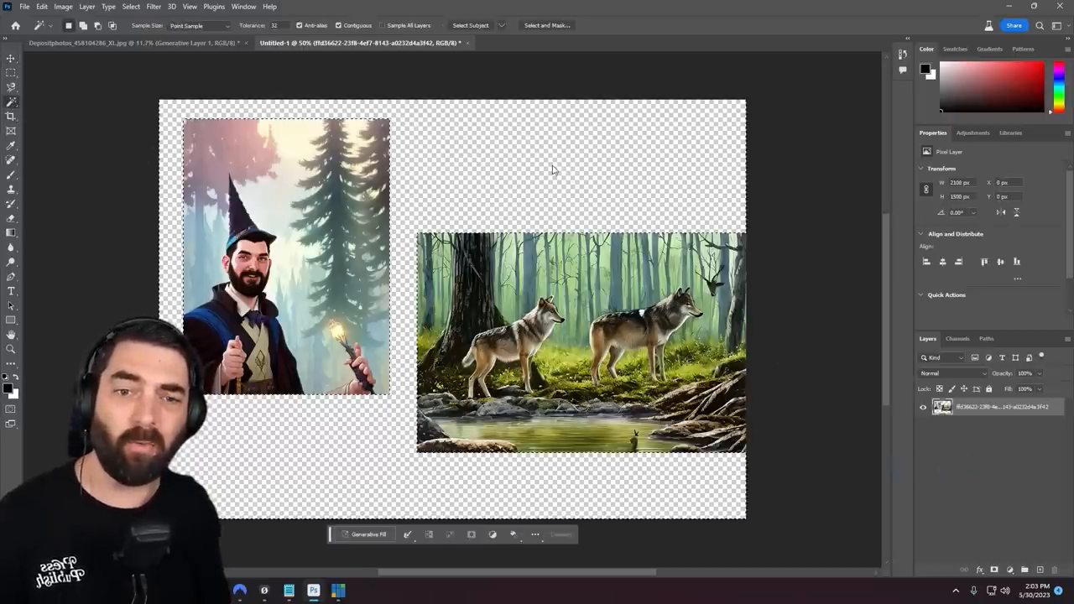
pyautogui.click(560, 184)
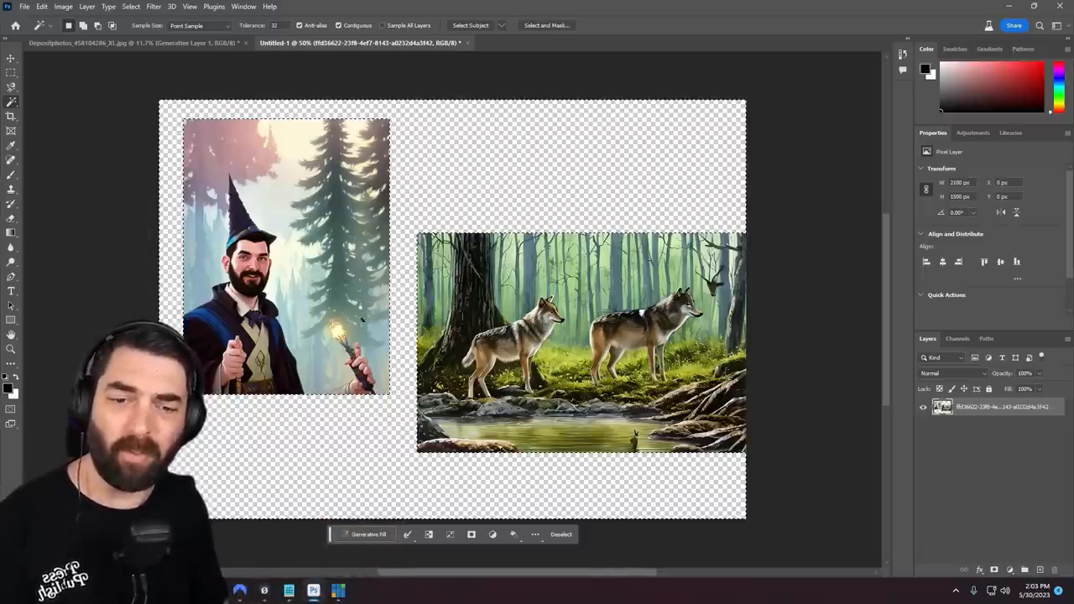
pyautogui.click(131, 7)
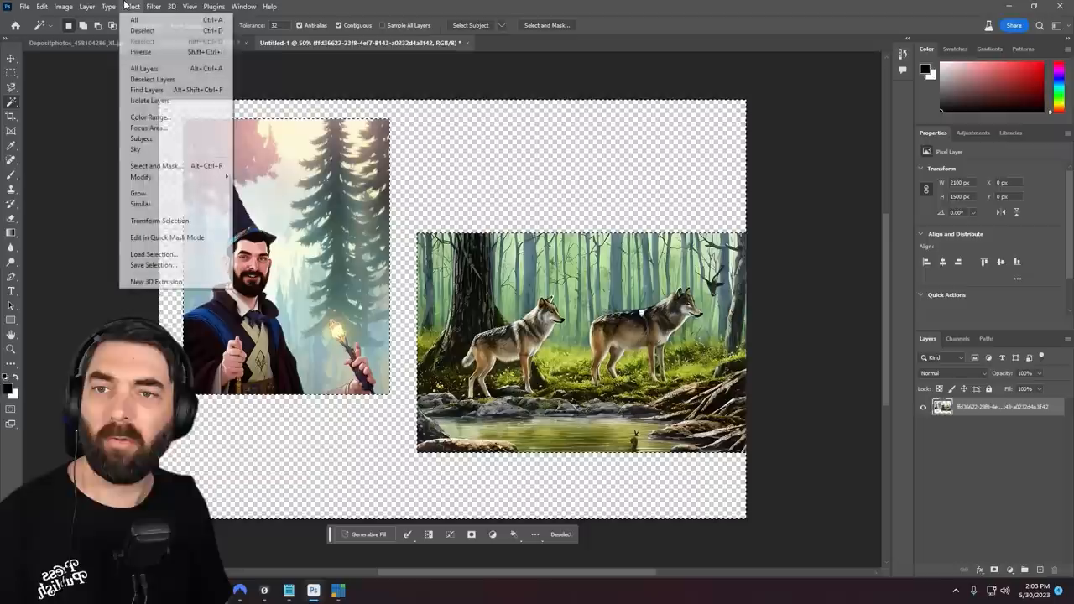
pyautogui.moveTo(141, 177)
pyautogui.click(251, 198)
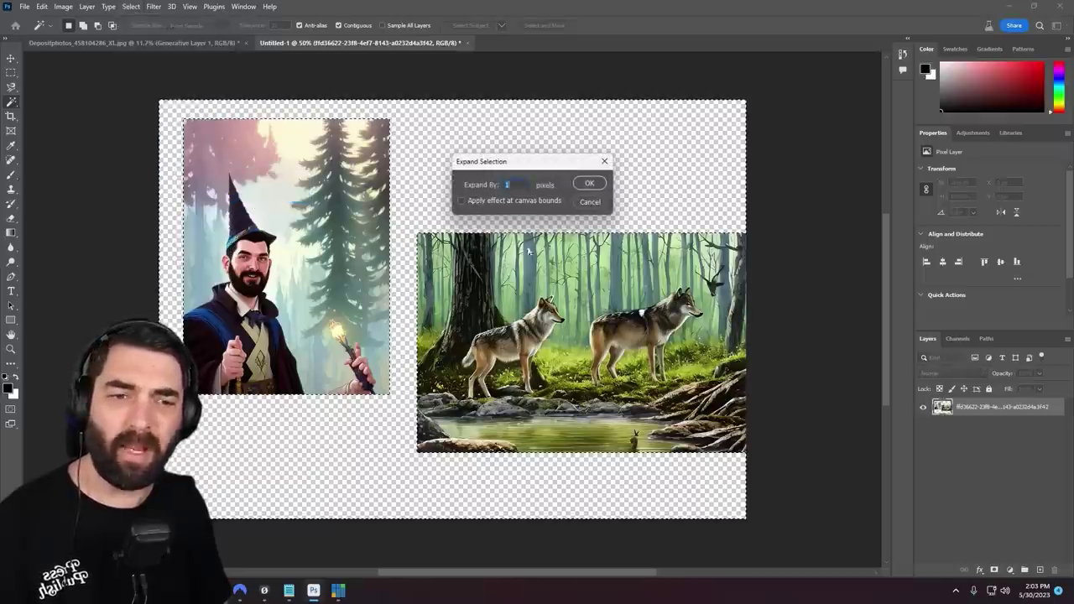
pyautogui.click(589, 201)
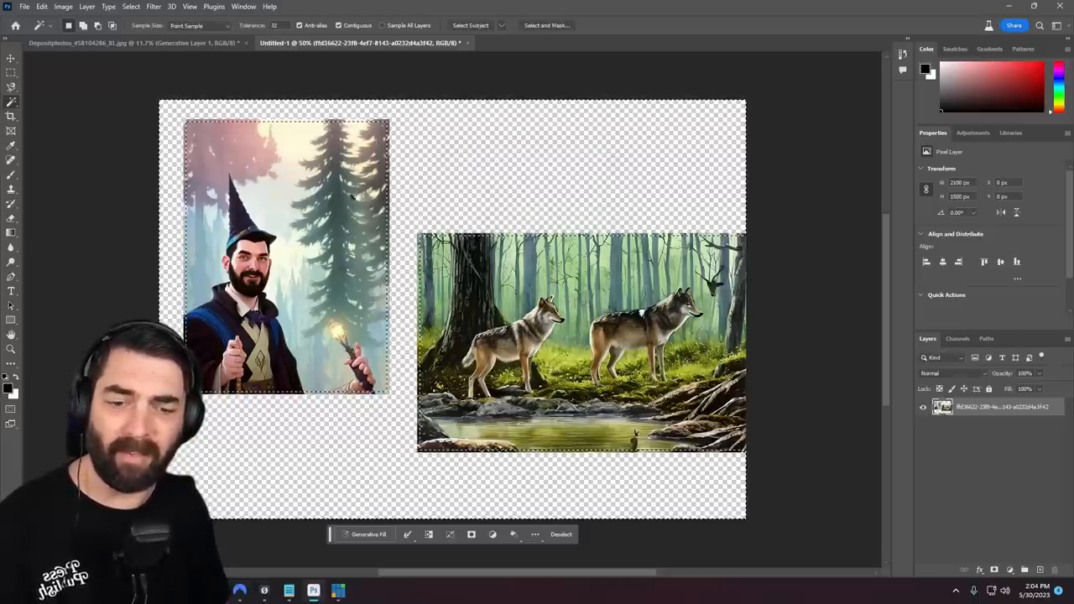
# - Generative-fill the gap with an empty prompt and browse to variation 3 of 3
pyautogui.click(369, 535)
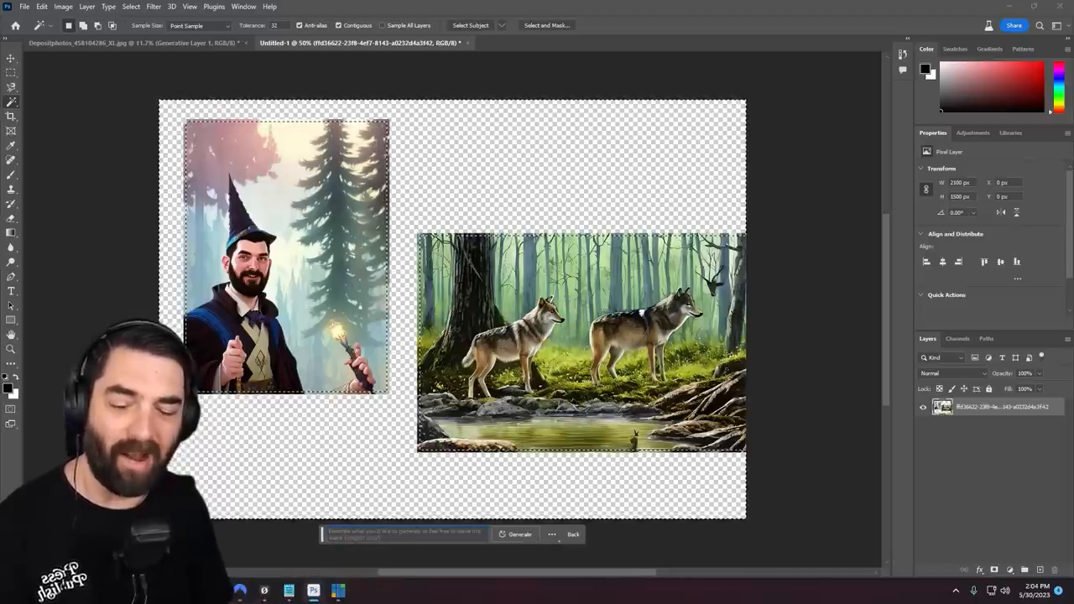
pyautogui.click(513, 534)
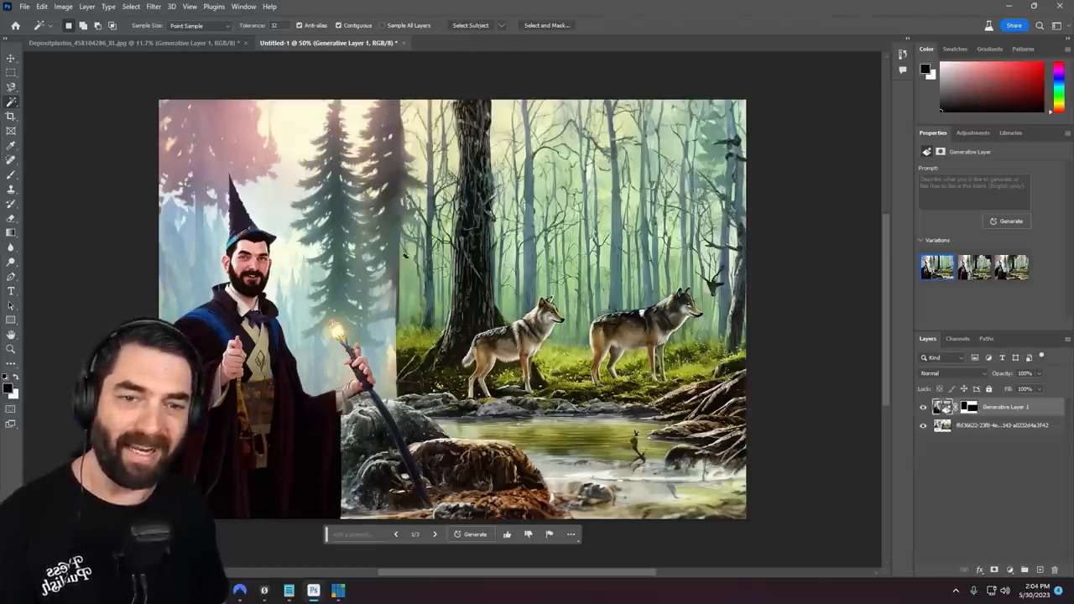
pyautogui.click(435, 536)
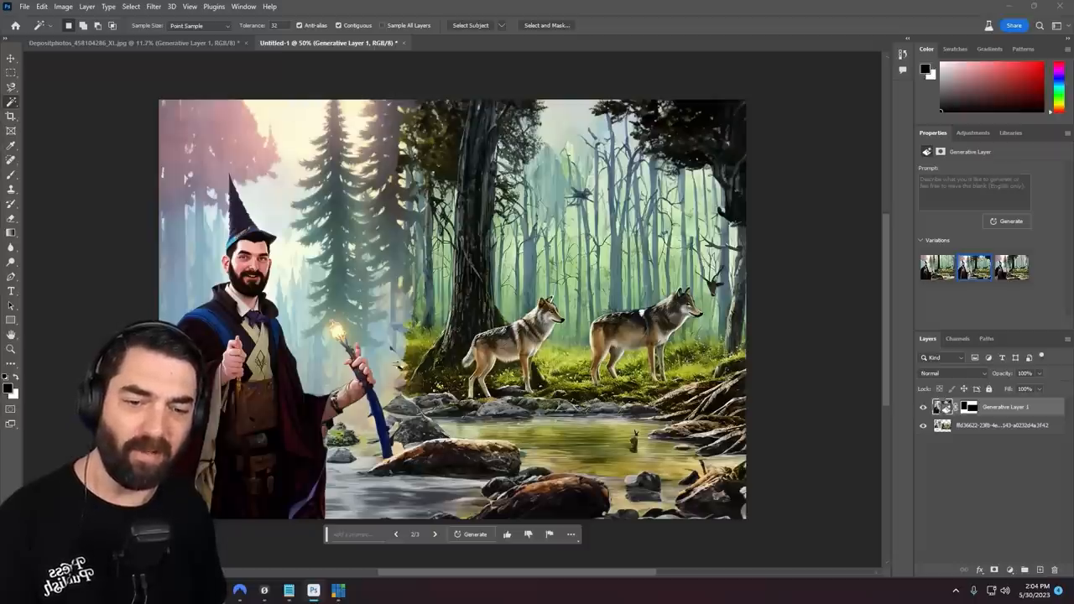
pyautogui.click(434, 535)
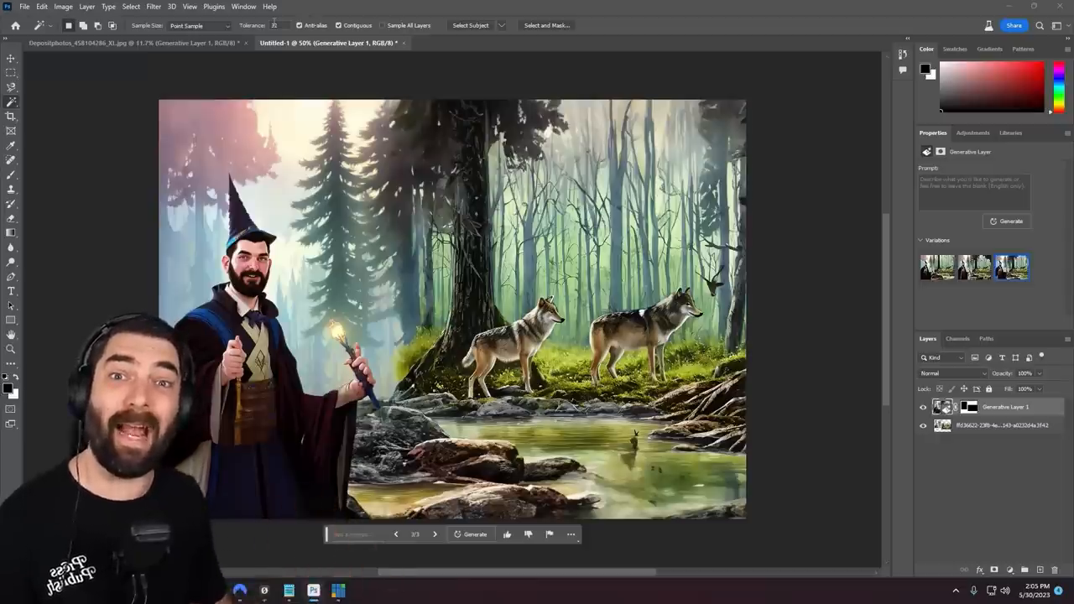
# - Create a new transparent document and commit the placed album cover
pyautogui.click(25, 7)
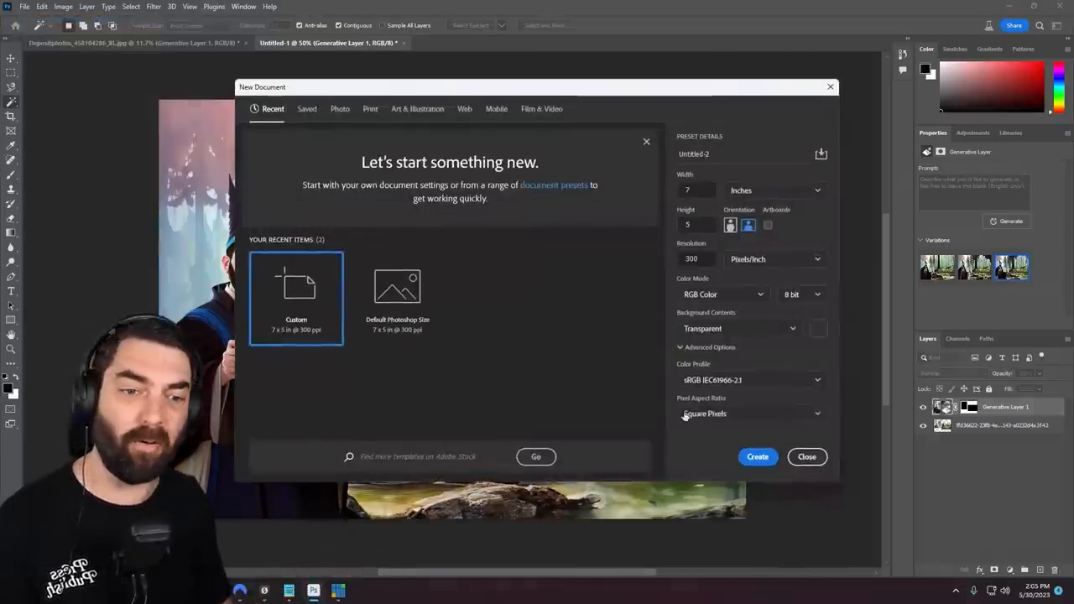
pyautogui.click(757, 456)
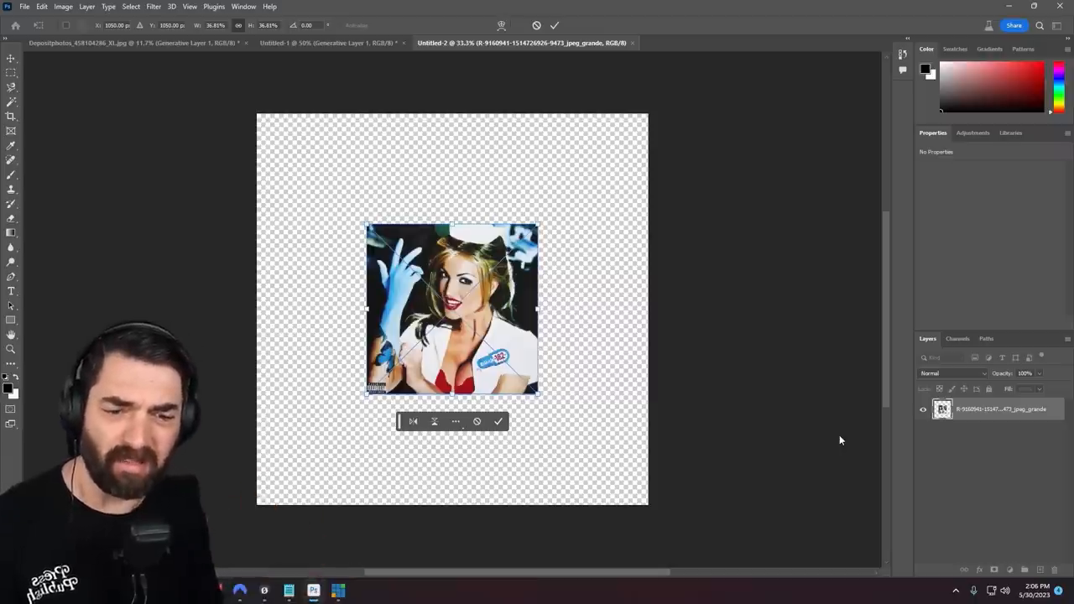
pyautogui.click(499, 421)
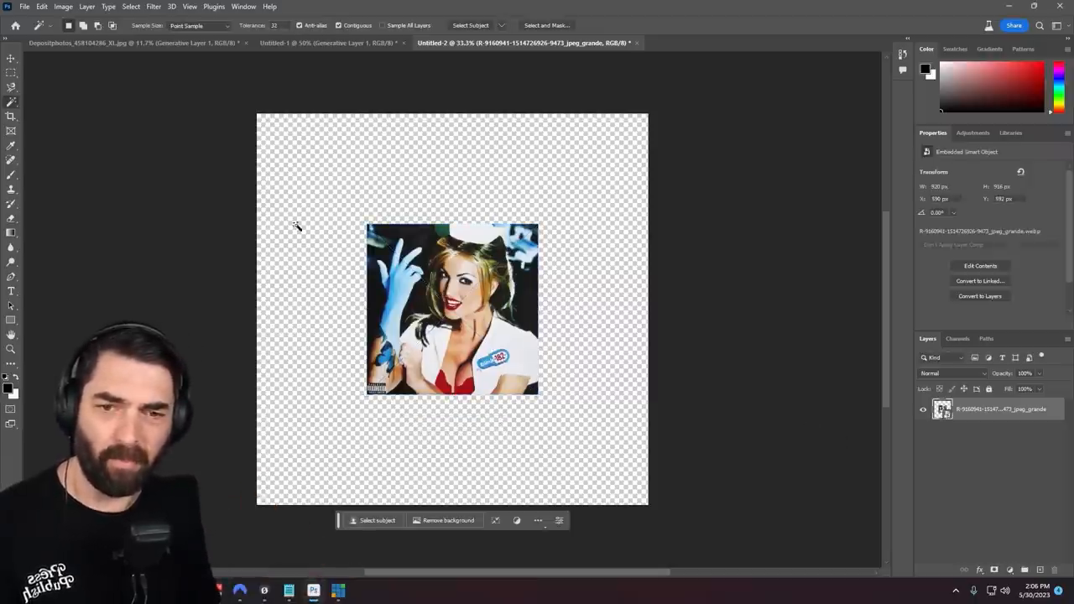
# - Select the empty area around the album cover and expand the selection into its edges
pyautogui.click(297, 227)
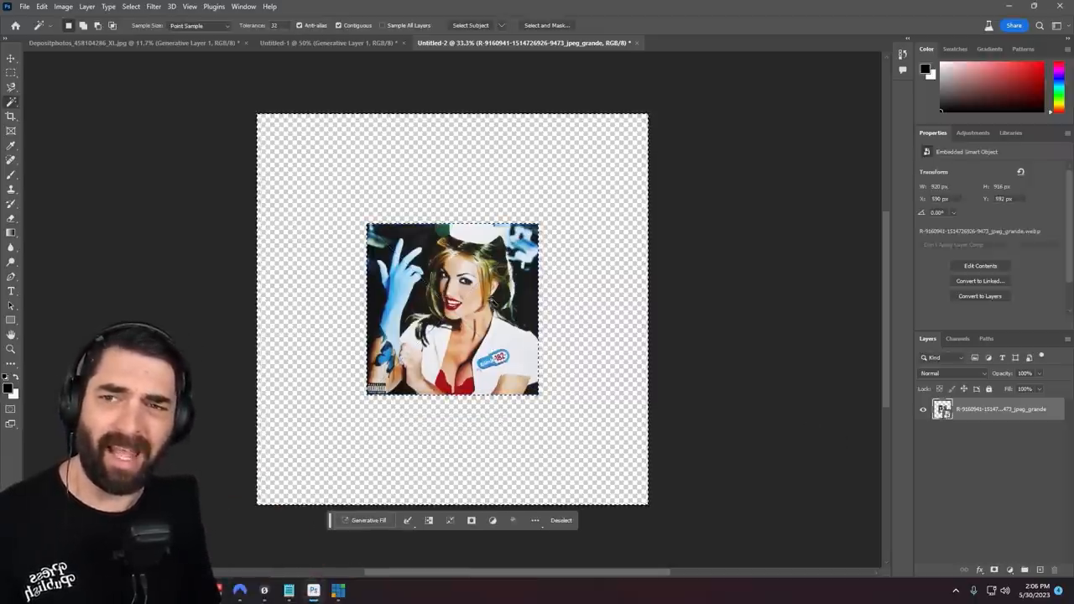
pyautogui.click(131, 7)
pyautogui.moveTo(141, 177)
pyautogui.click(253, 198)
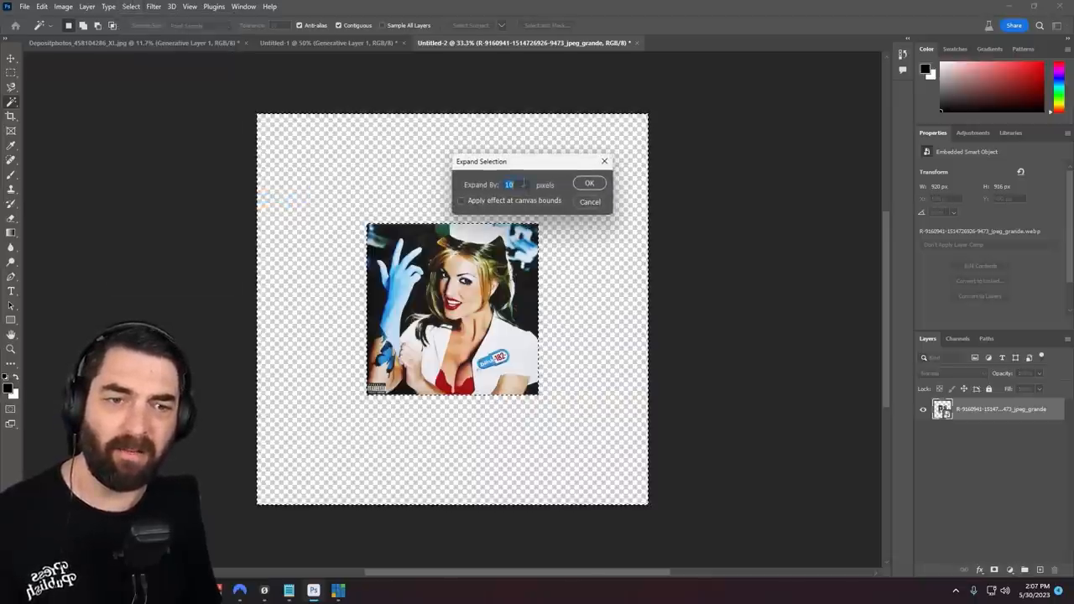
pyautogui.click(588, 184)
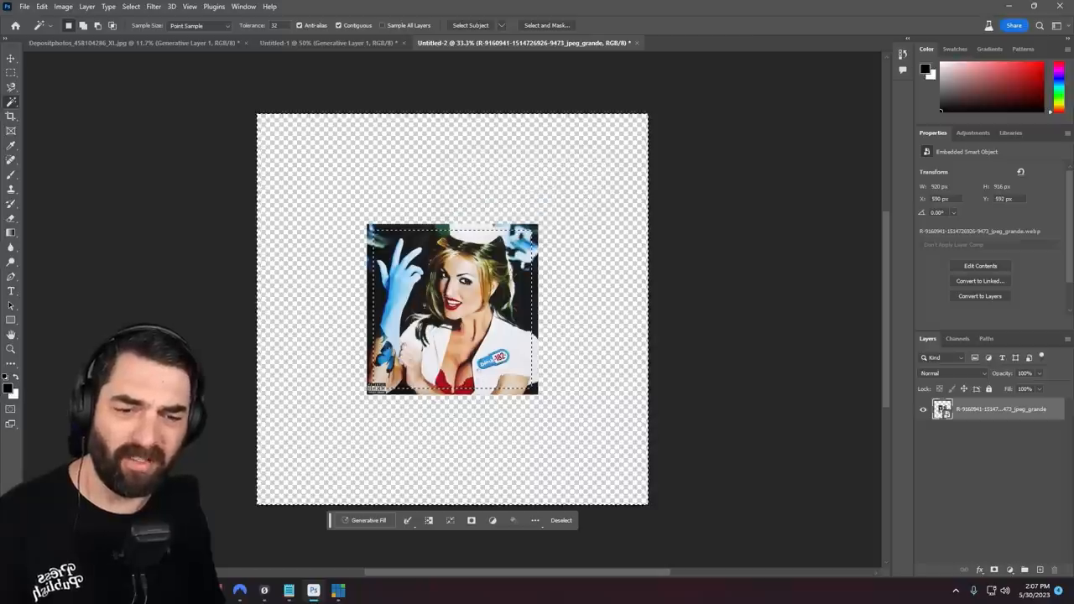
# - Generative-fill a scene around the album cover and browse its first batch of variations
pyautogui.click(365, 520)
pyautogui.click(520, 520)
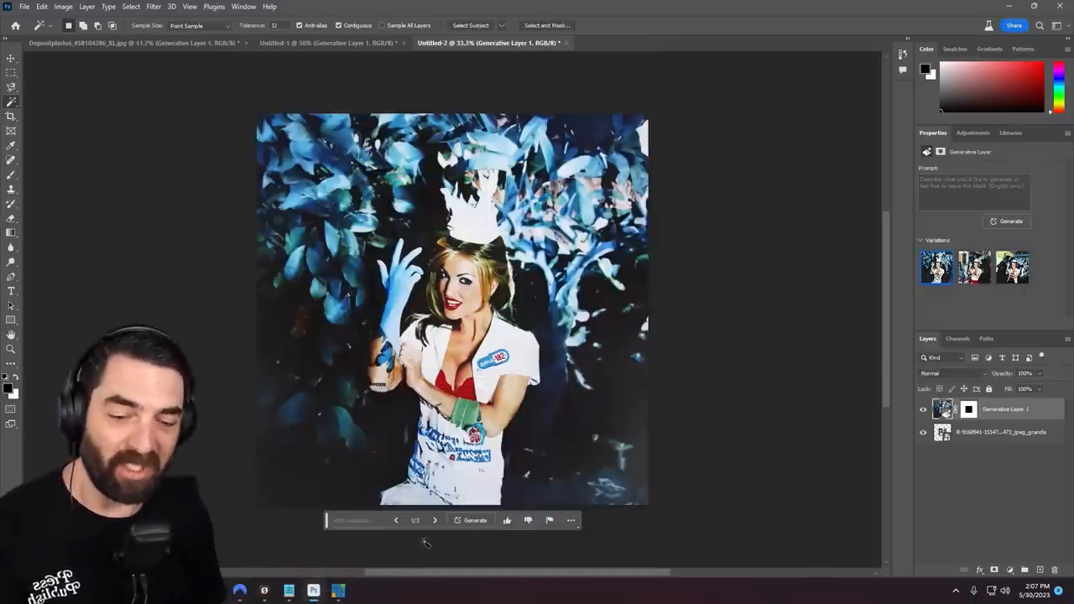
pyautogui.click(435, 520)
pyautogui.click(435, 520)
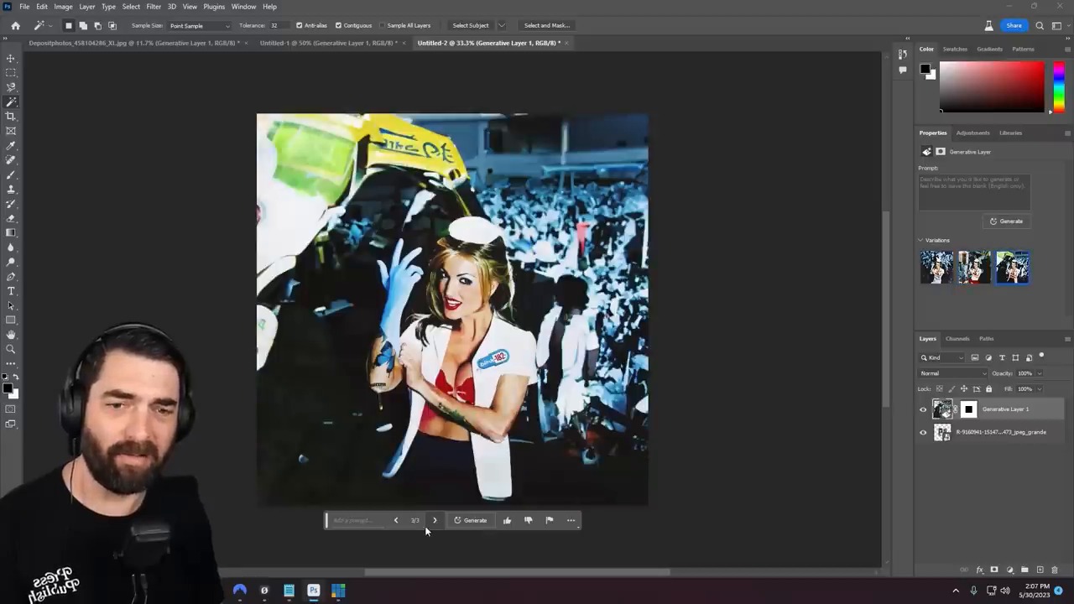
pyautogui.click(396, 520)
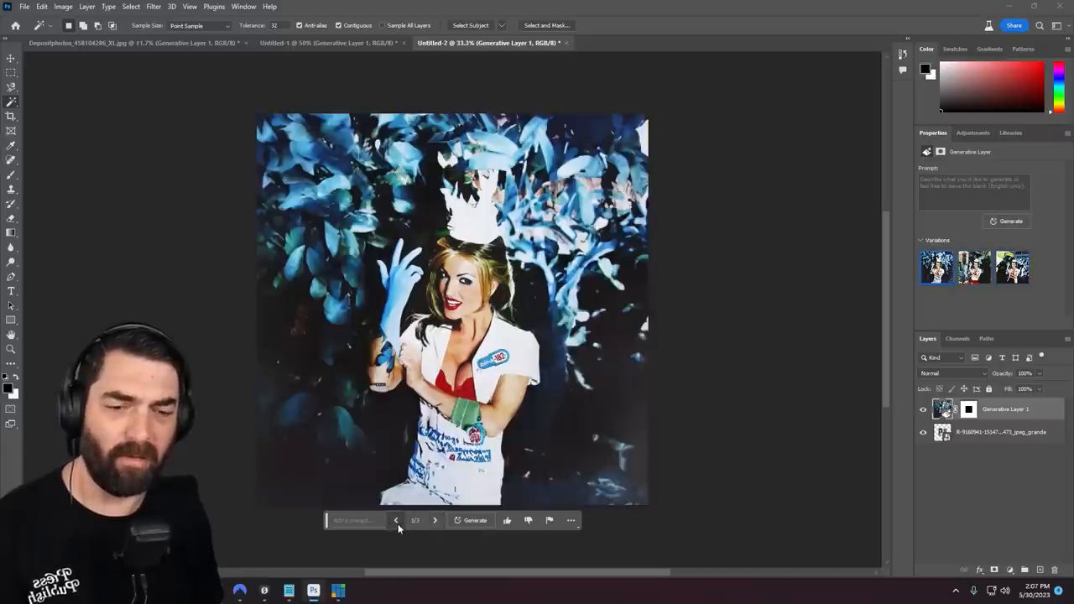
pyautogui.click(434, 520)
# - Generate a second batch and step forward to variation 6 of 6
pyautogui.click(470, 520)
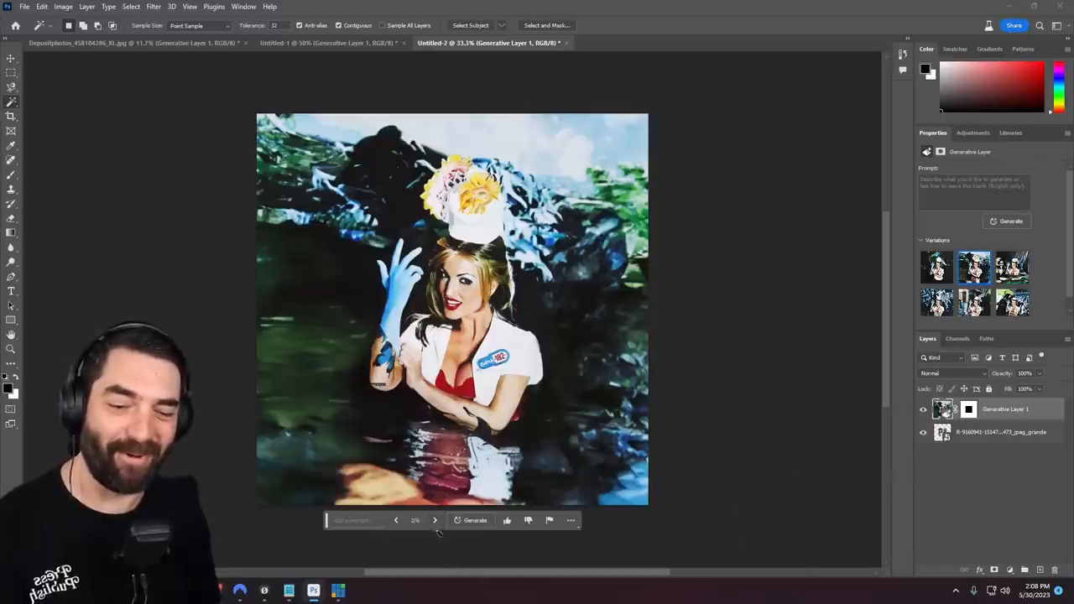
pyautogui.click(435, 521)
pyautogui.click(435, 521)
pyautogui.click(435, 520)
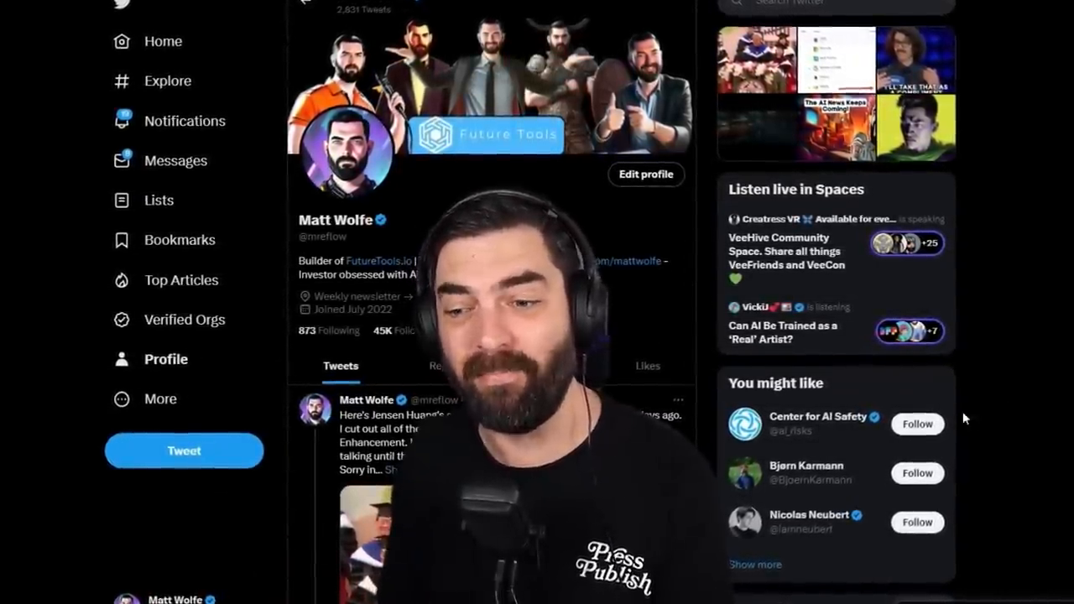
pyautogui.scroll(-1, 963, 417)
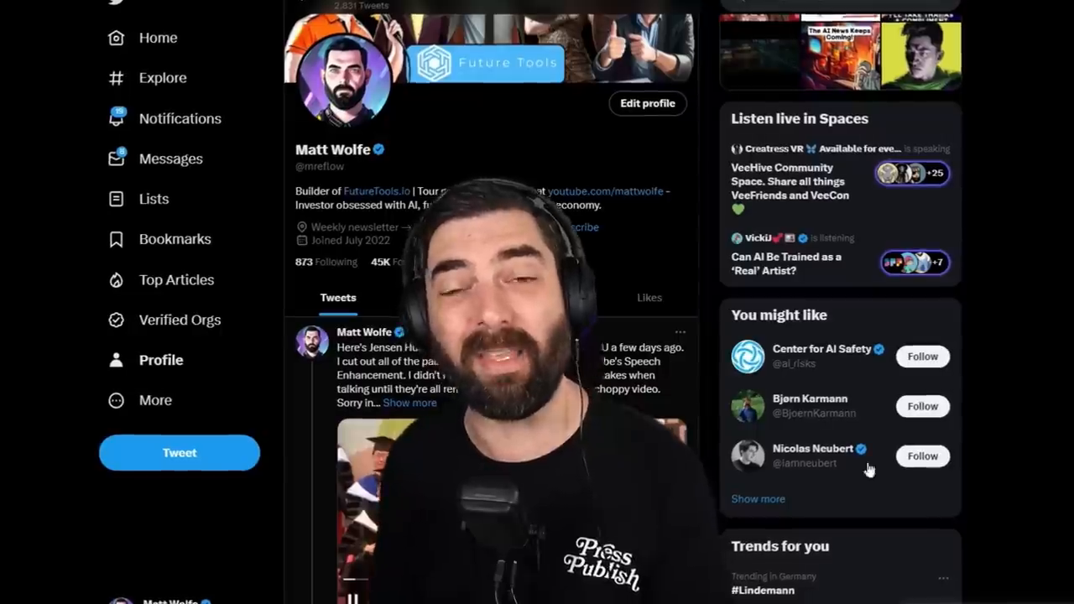
pyautogui.scroll(-1, 964, 479)
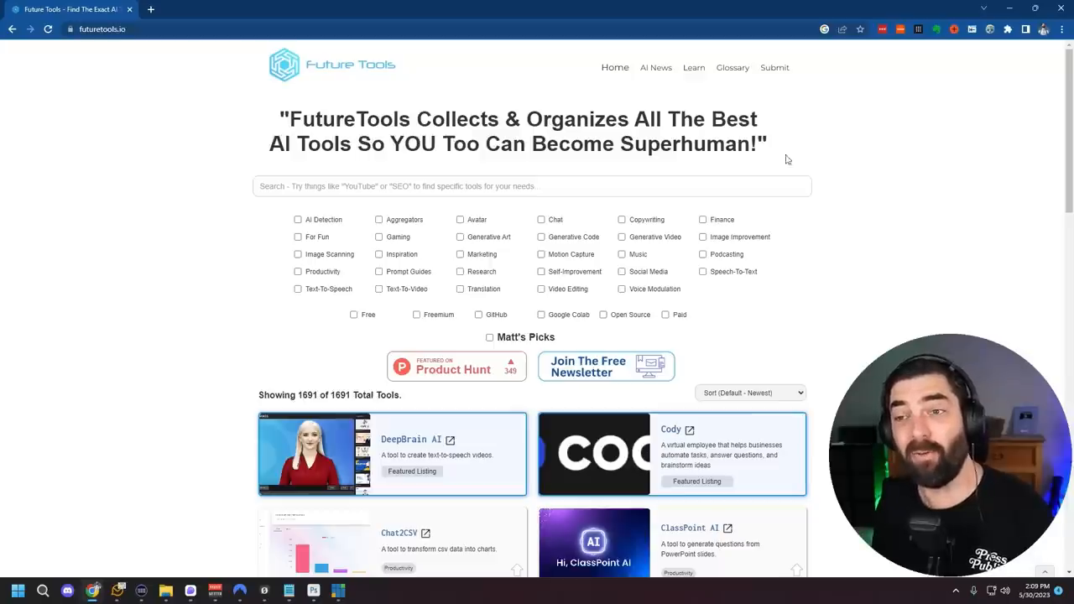
pyautogui.click(655, 67)
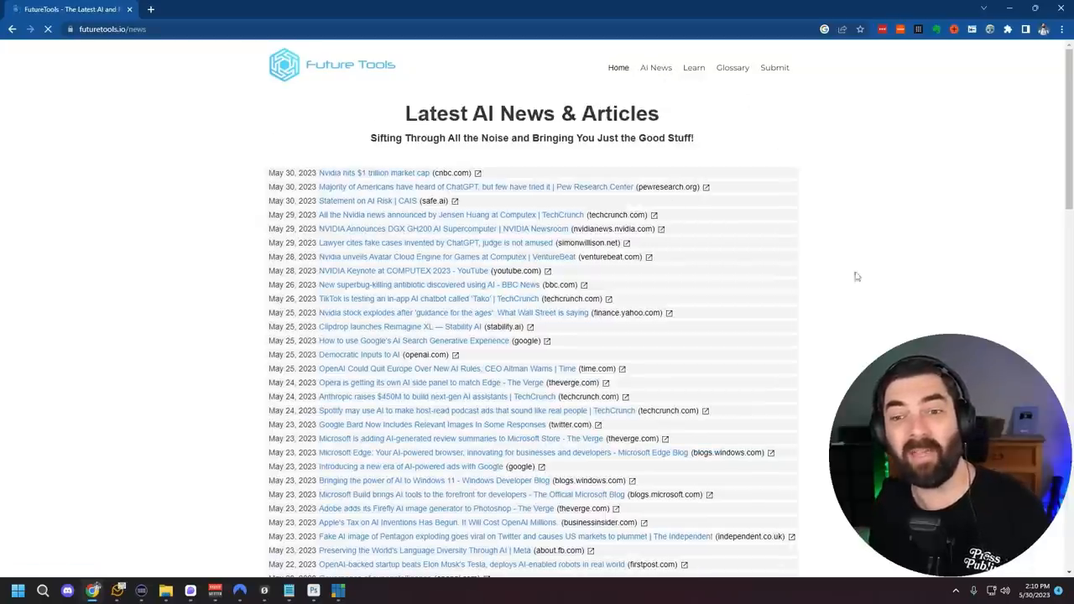